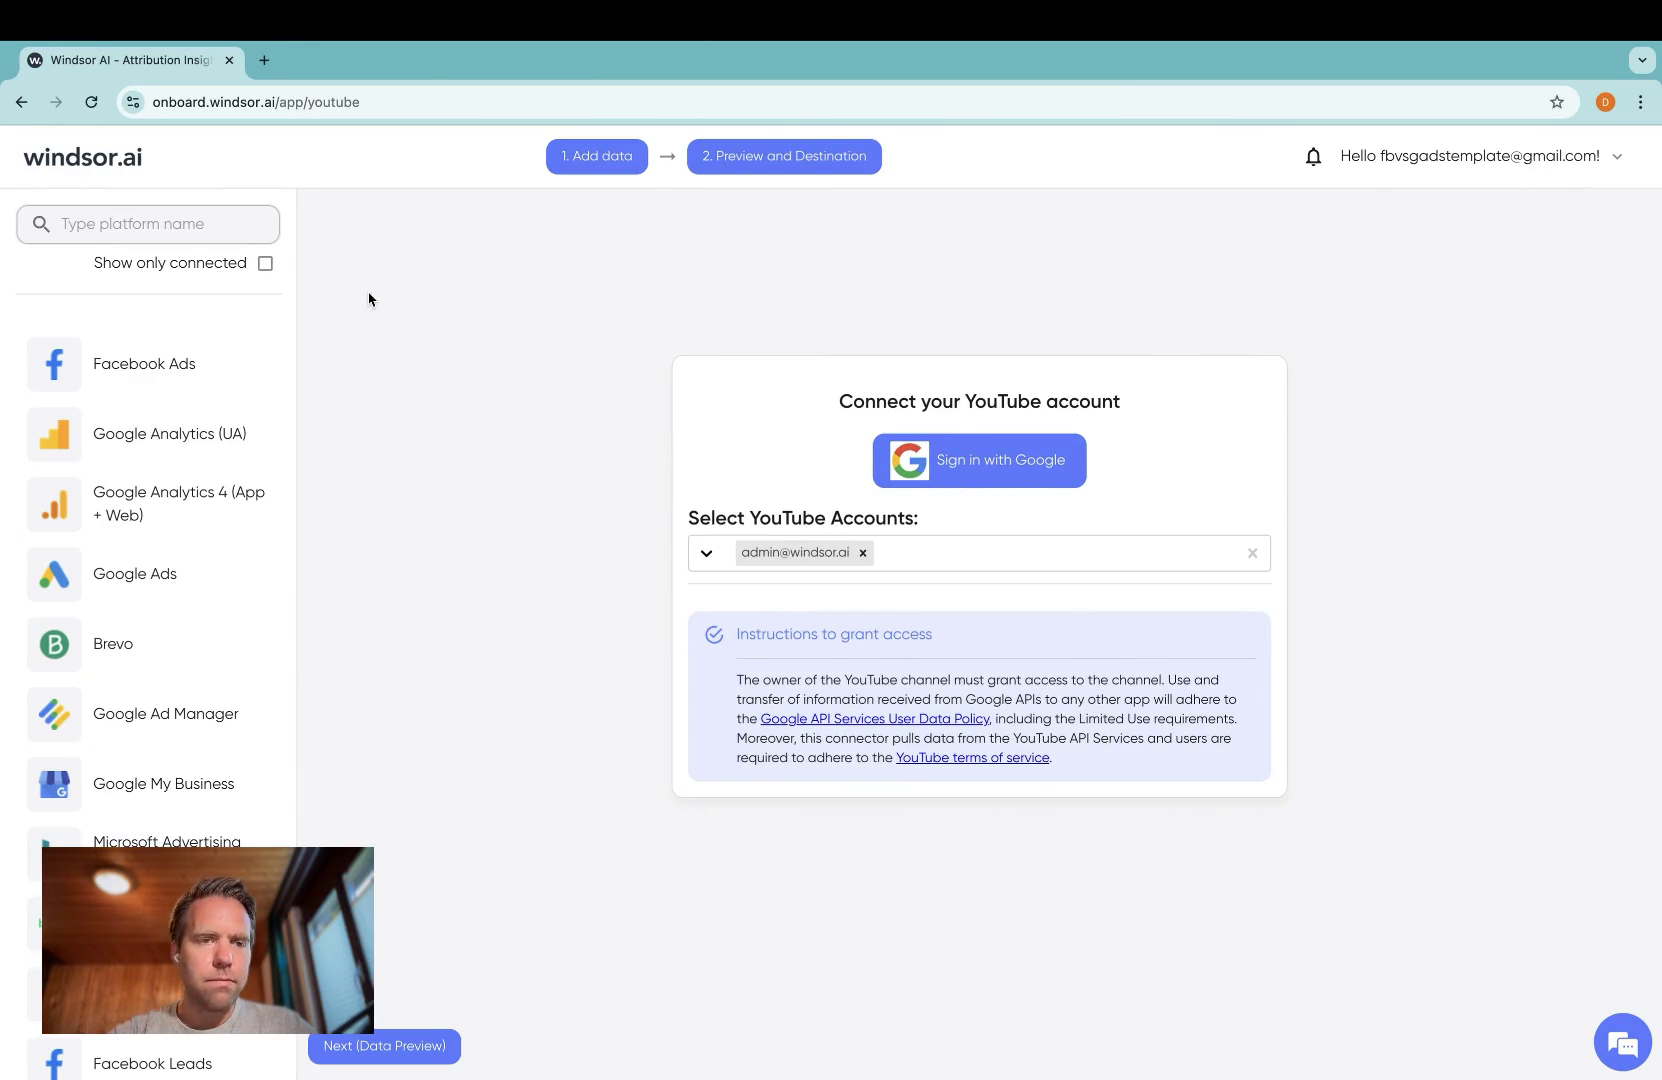
# Step: Filter the Windsor.ai platform list with 'you' and select YouTube
pyautogui.click(206, 221)
pyautogui.write('you')
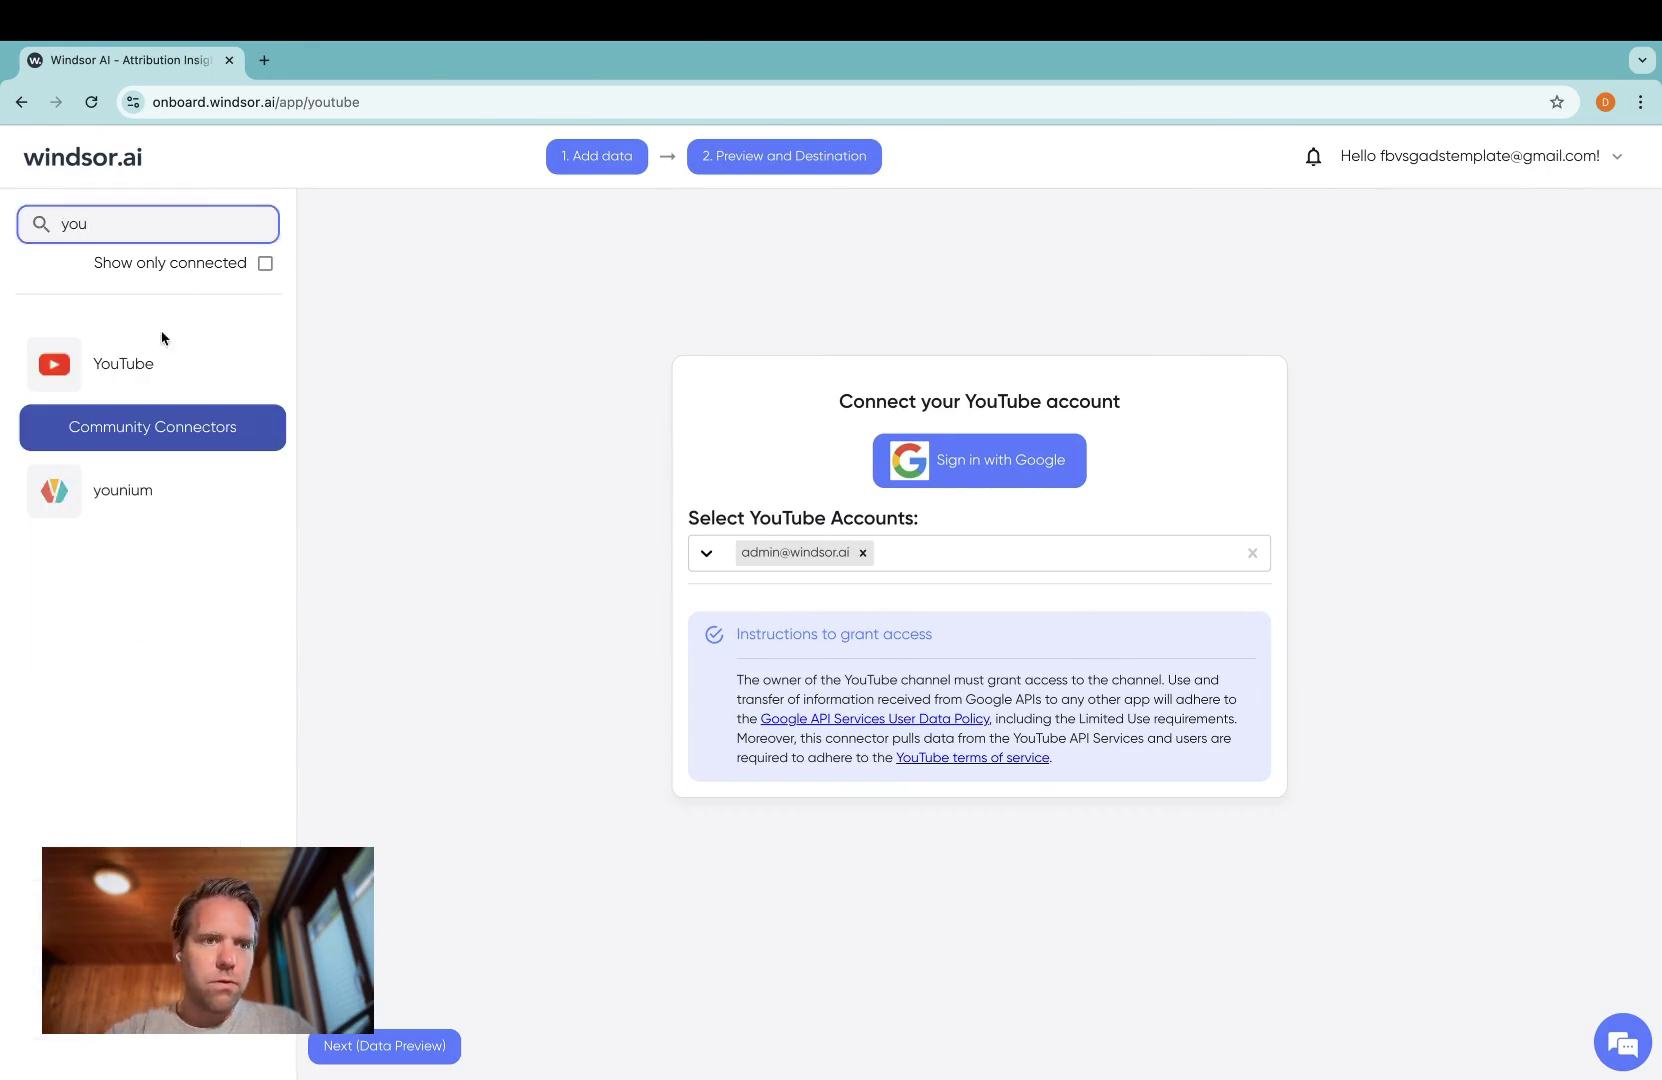
pyautogui.click(157, 380)
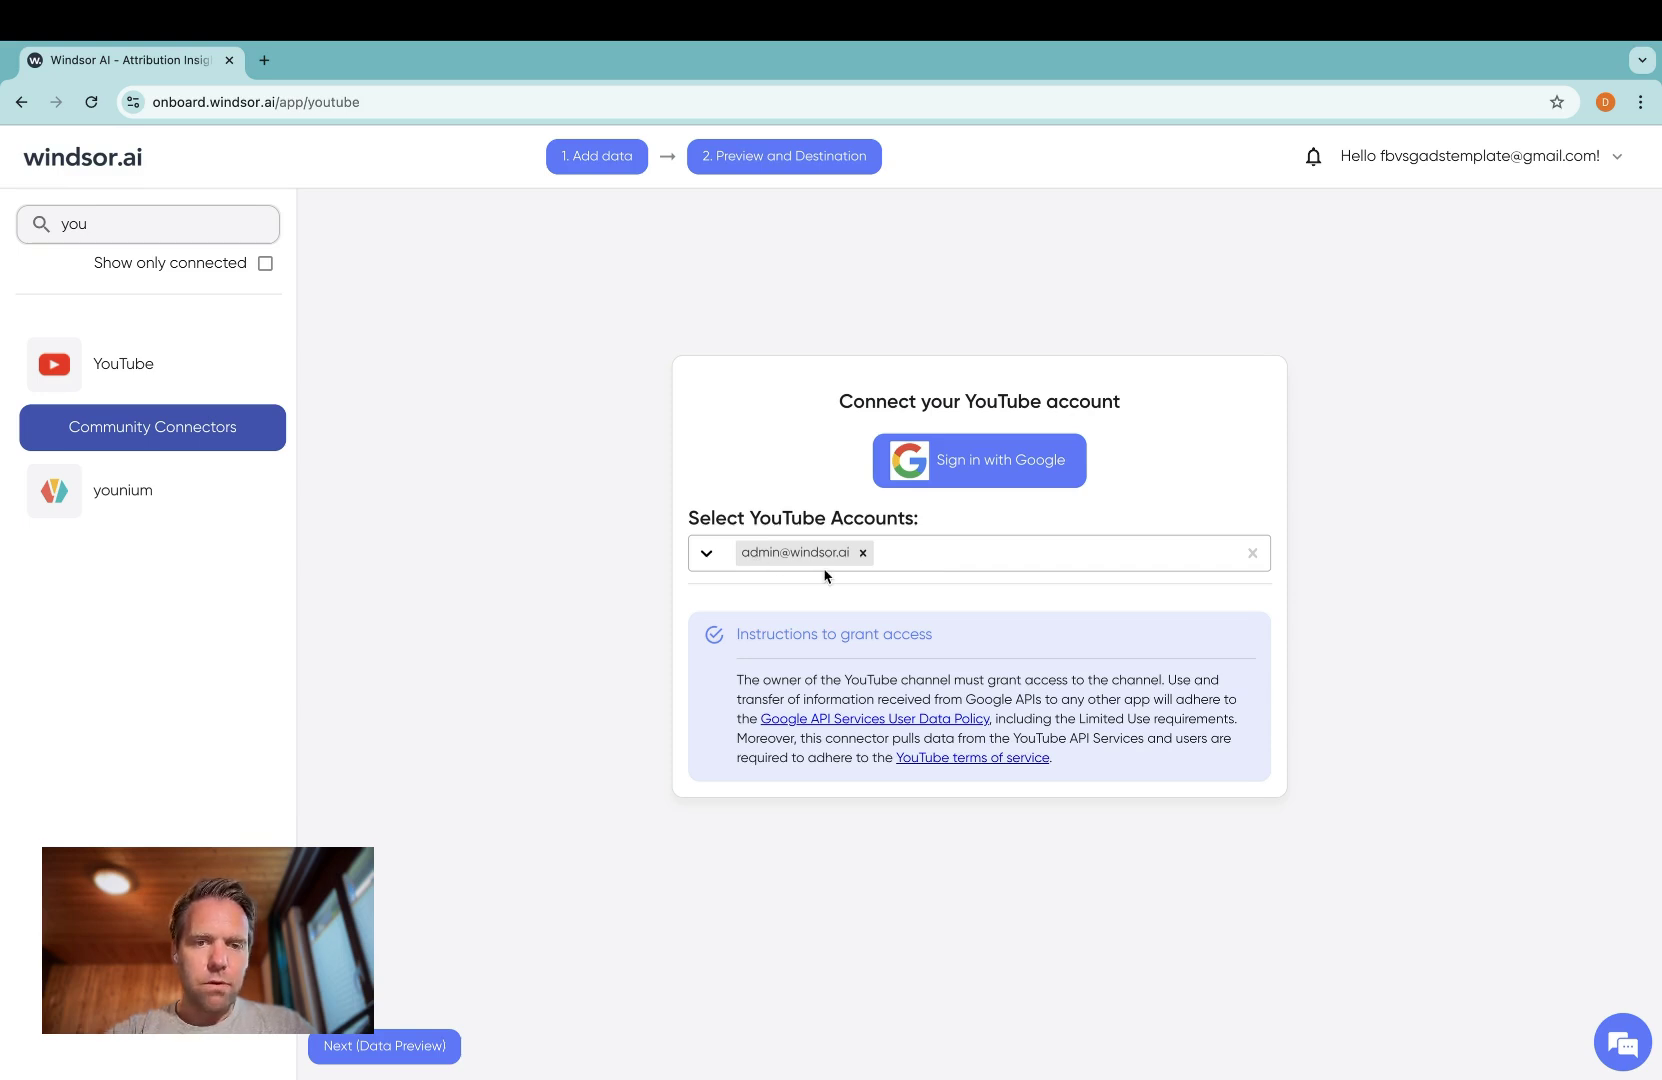
# Step: Preview YouTube video data with the Data - Video preset as the youtube data source
pyautogui.click(768, 167)
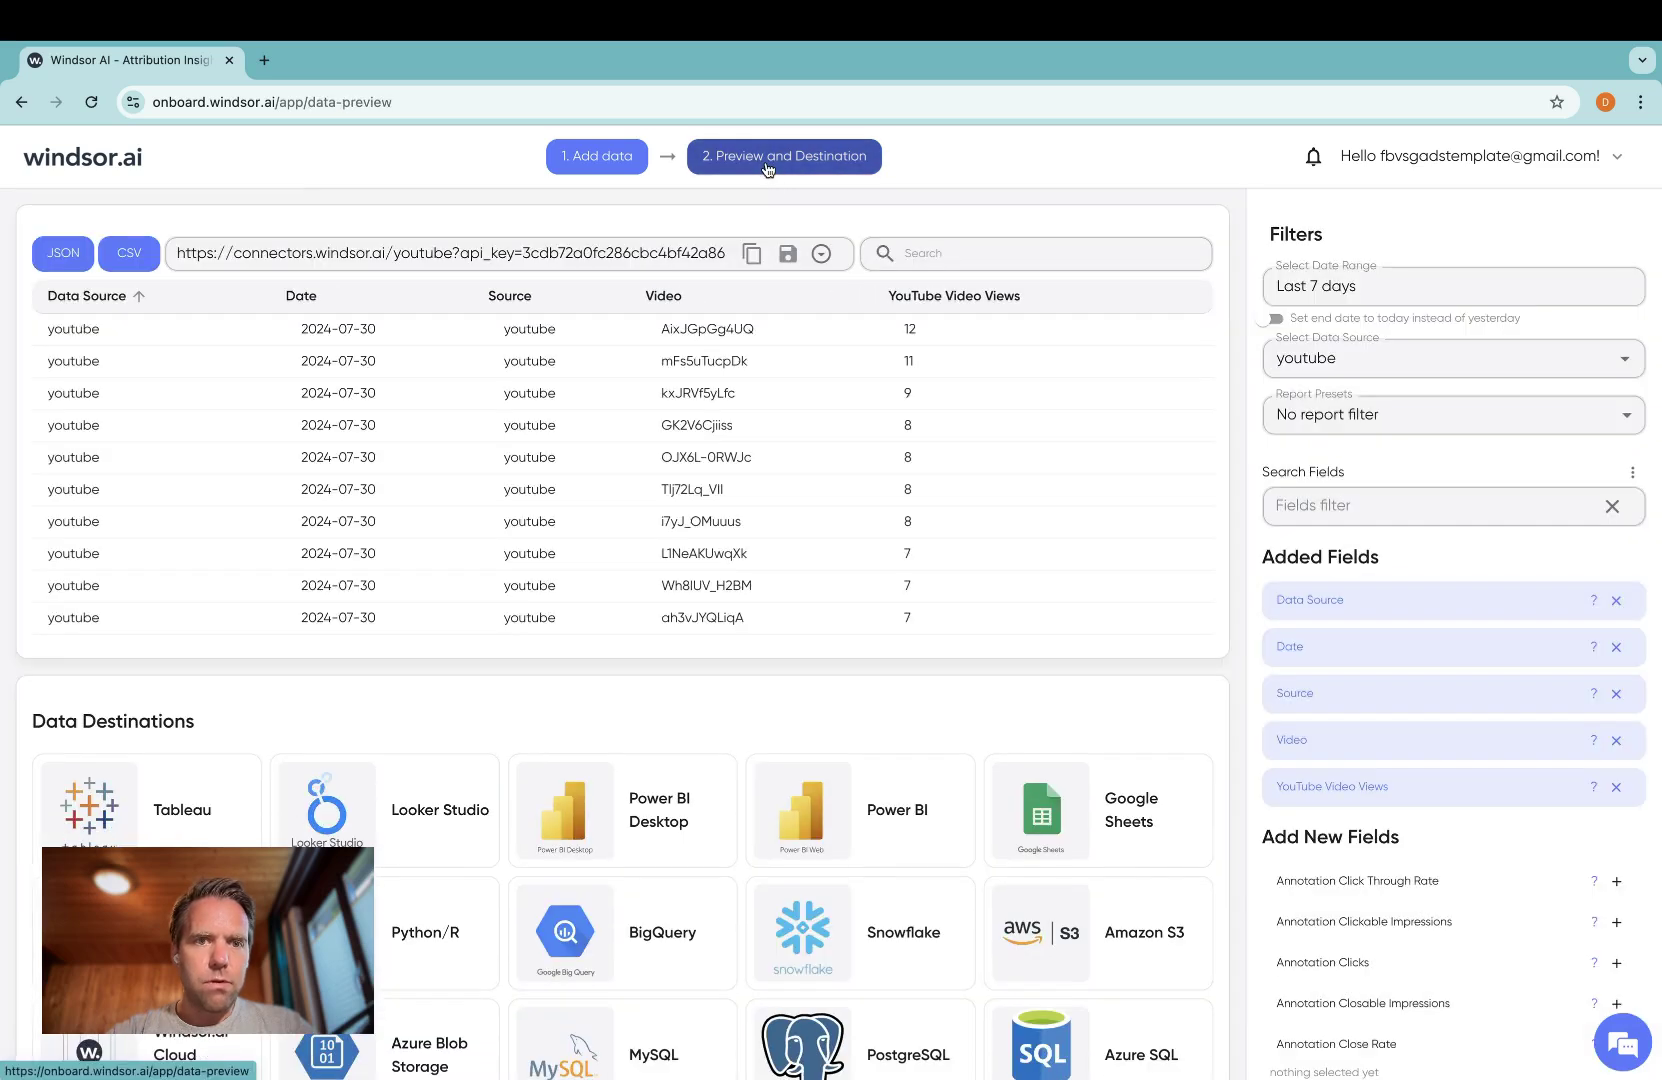
pyautogui.click(1339, 363)
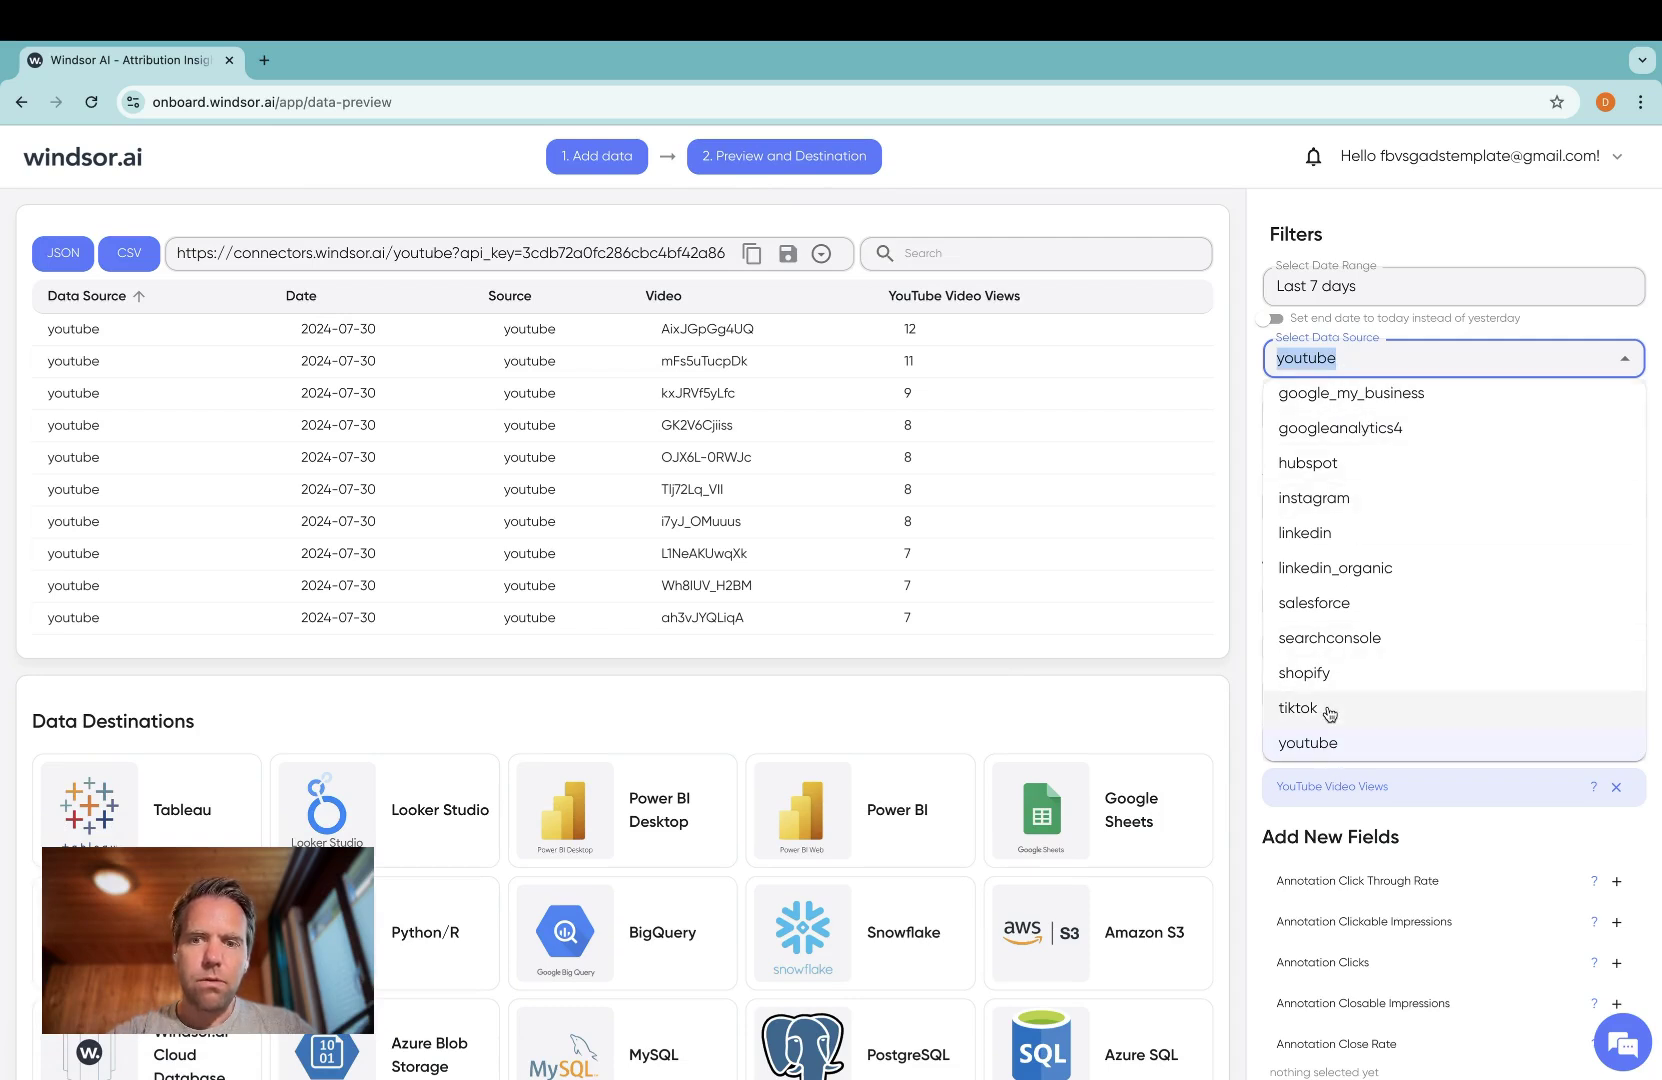
pyautogui.click(1353, 760)
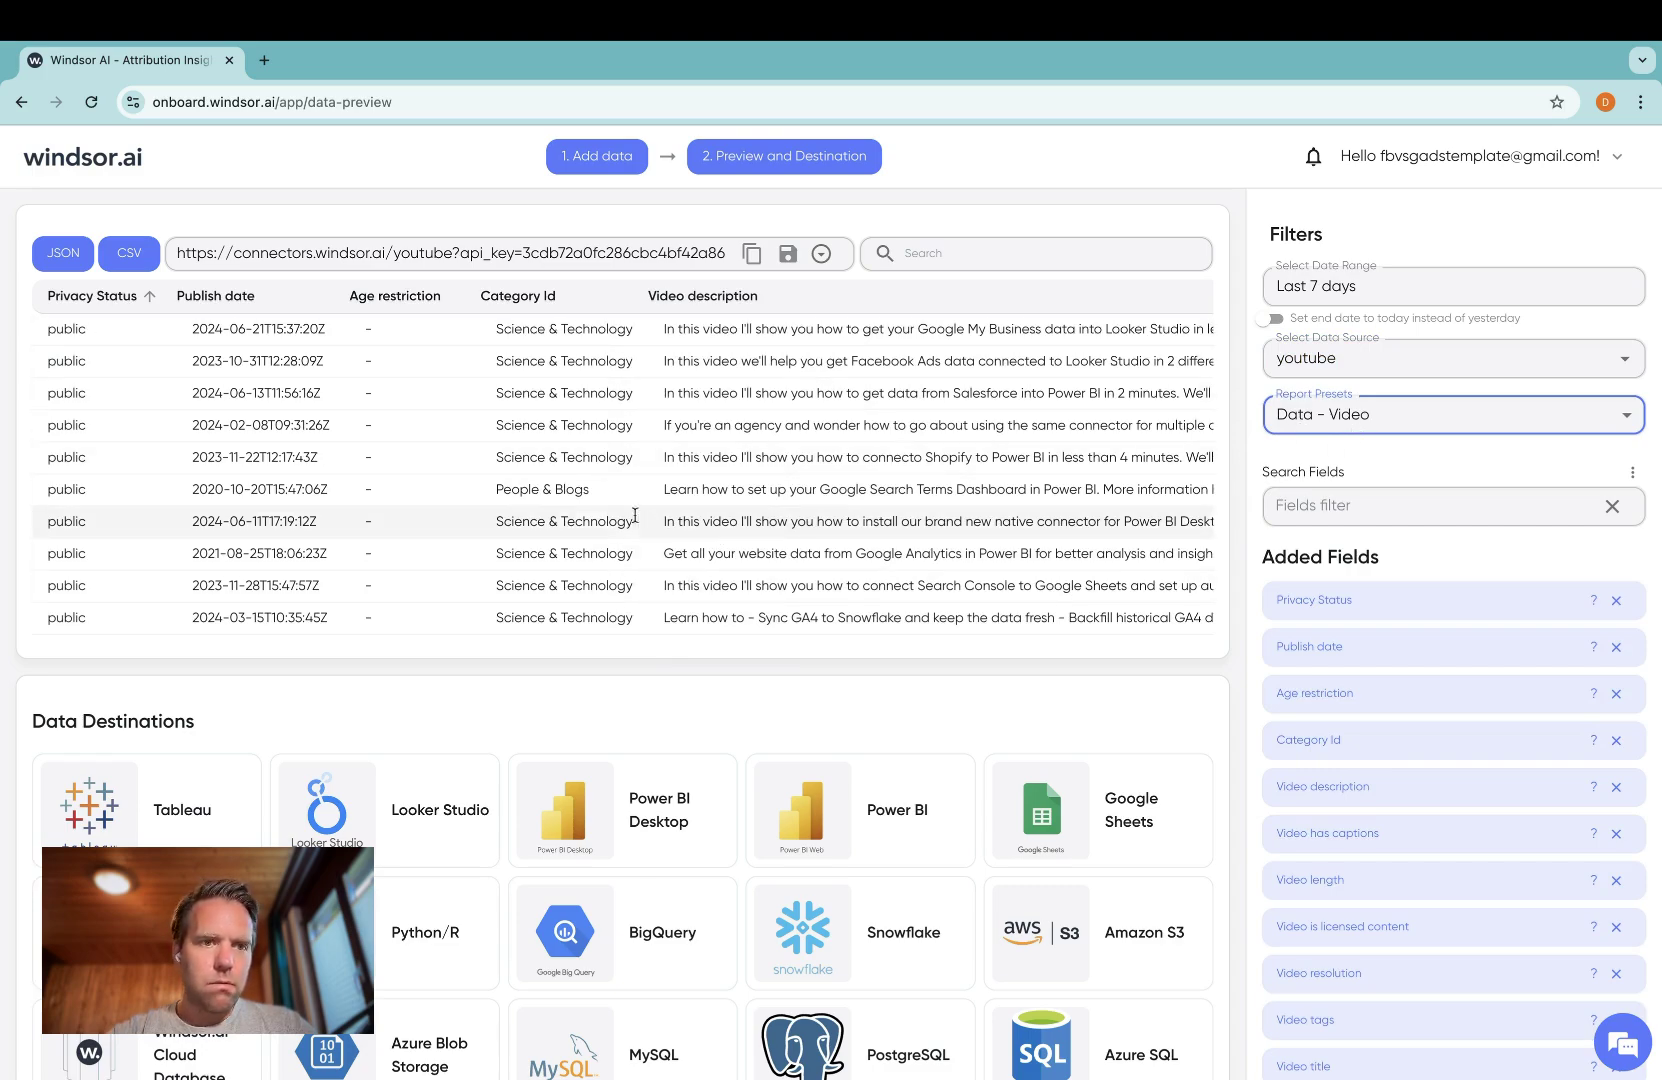
pyautogui.hscroll(5, 640, 521)
pyautogui.hscroll(3, 640, 520)
pyautogui.hscroll(3, 640, 521)
pyautogui.hscroll(3, 640, 520)
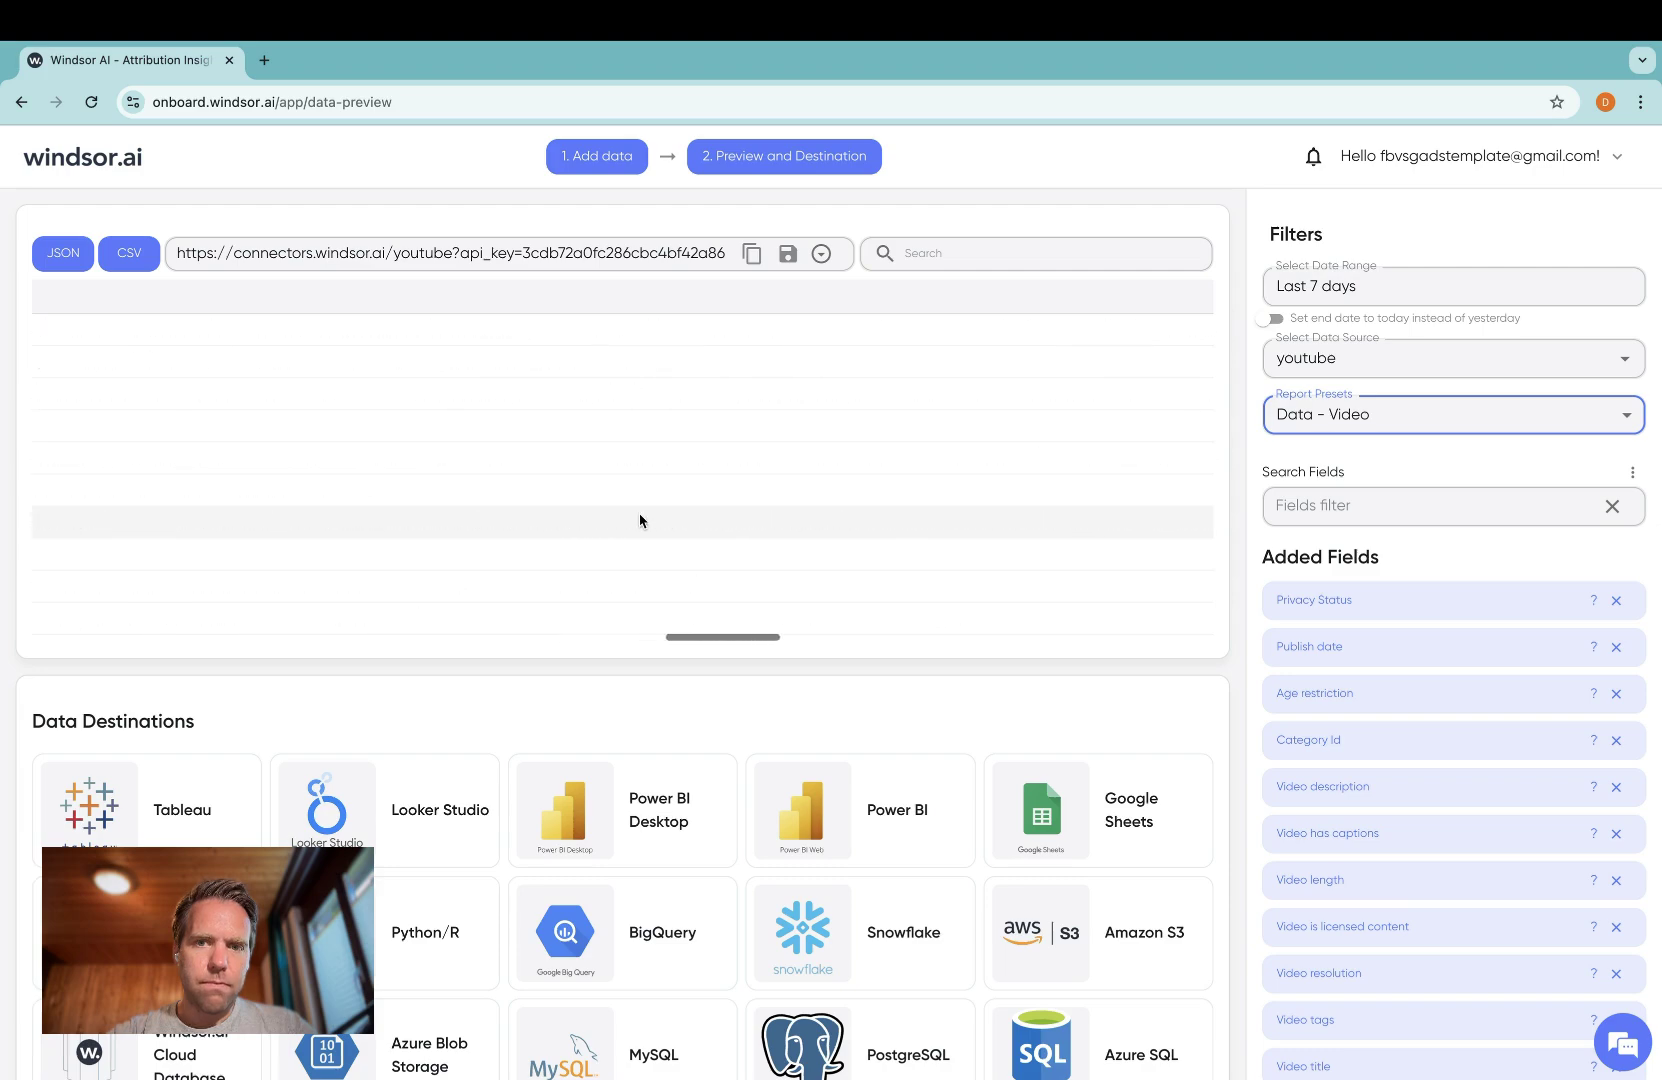
pyautogui.hscroll(3, 640, 521)
pyautogui.hscroll(3, 639, 521)
pyautogui.hscroll(-3, 639, 521)
pyautogui.hscroll(-3, 638, 521)
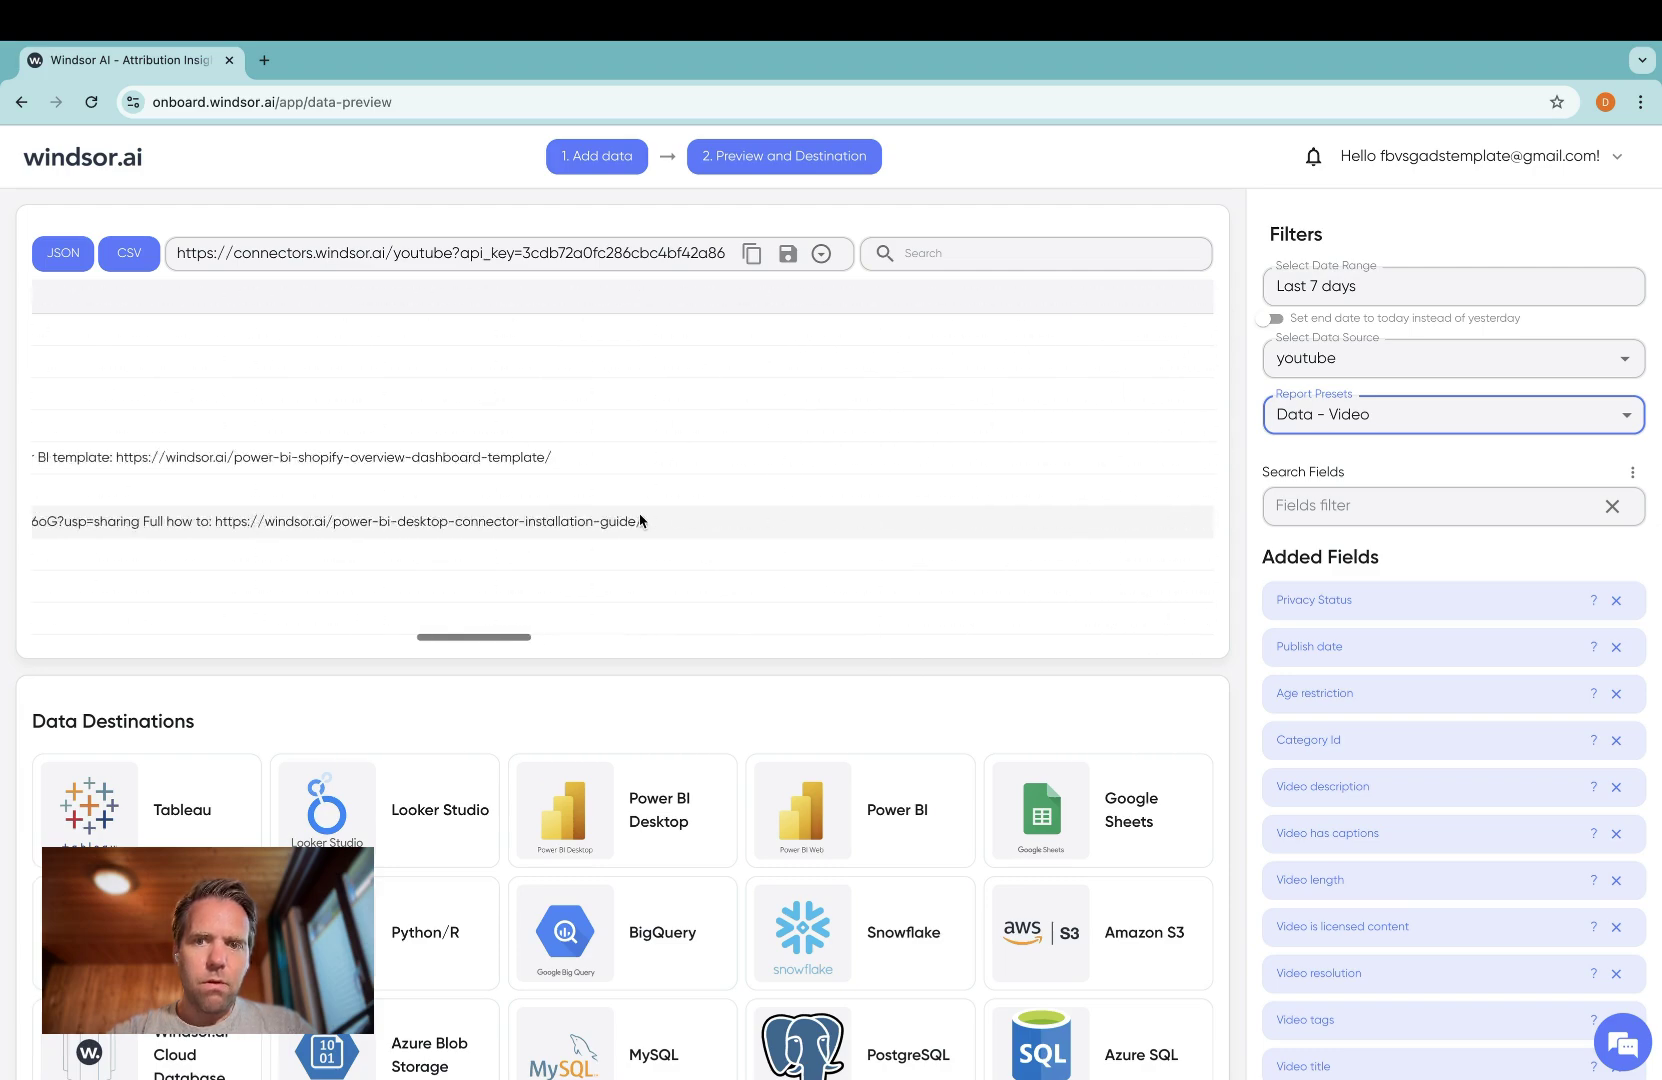
pyautogui.hscroll(-5, 639, 521)
pyautogui.hscroll(-5, 990, 487)
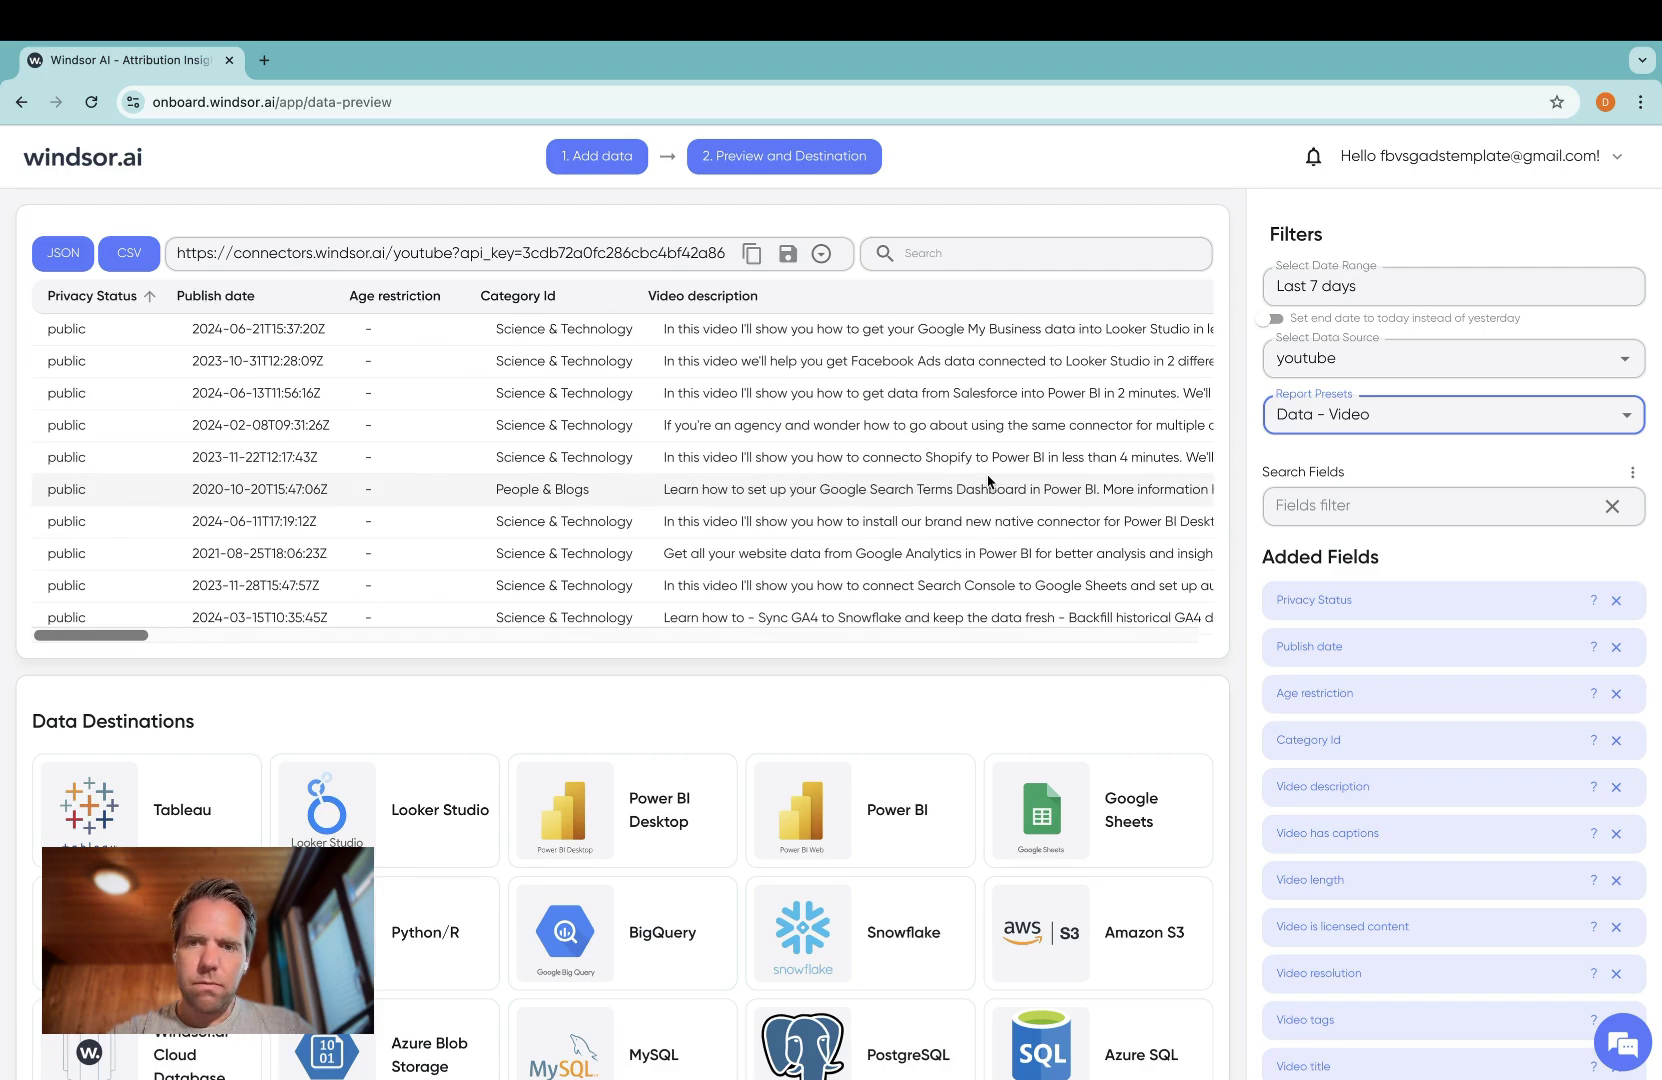
pyautogui.scroll(-3, 1316, 842)
pyautogui.scroll(-3, 1325, 846)
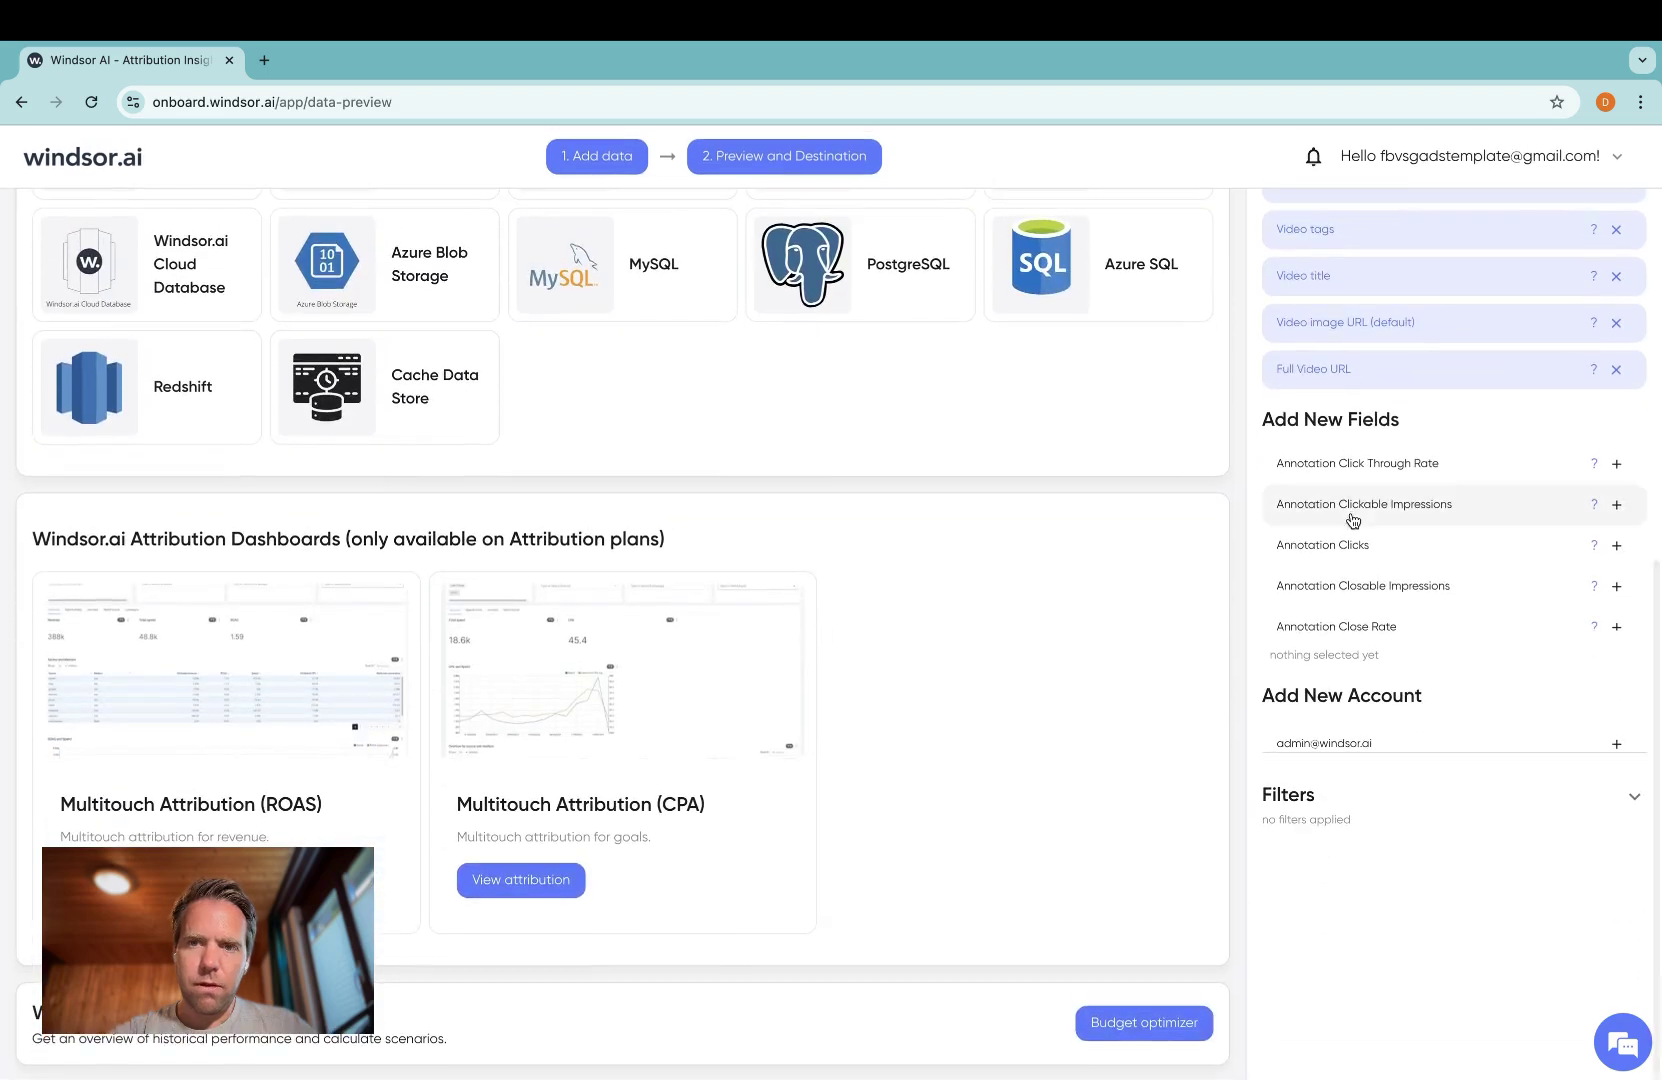
pyautogui.scroll(5, 1304, 728)
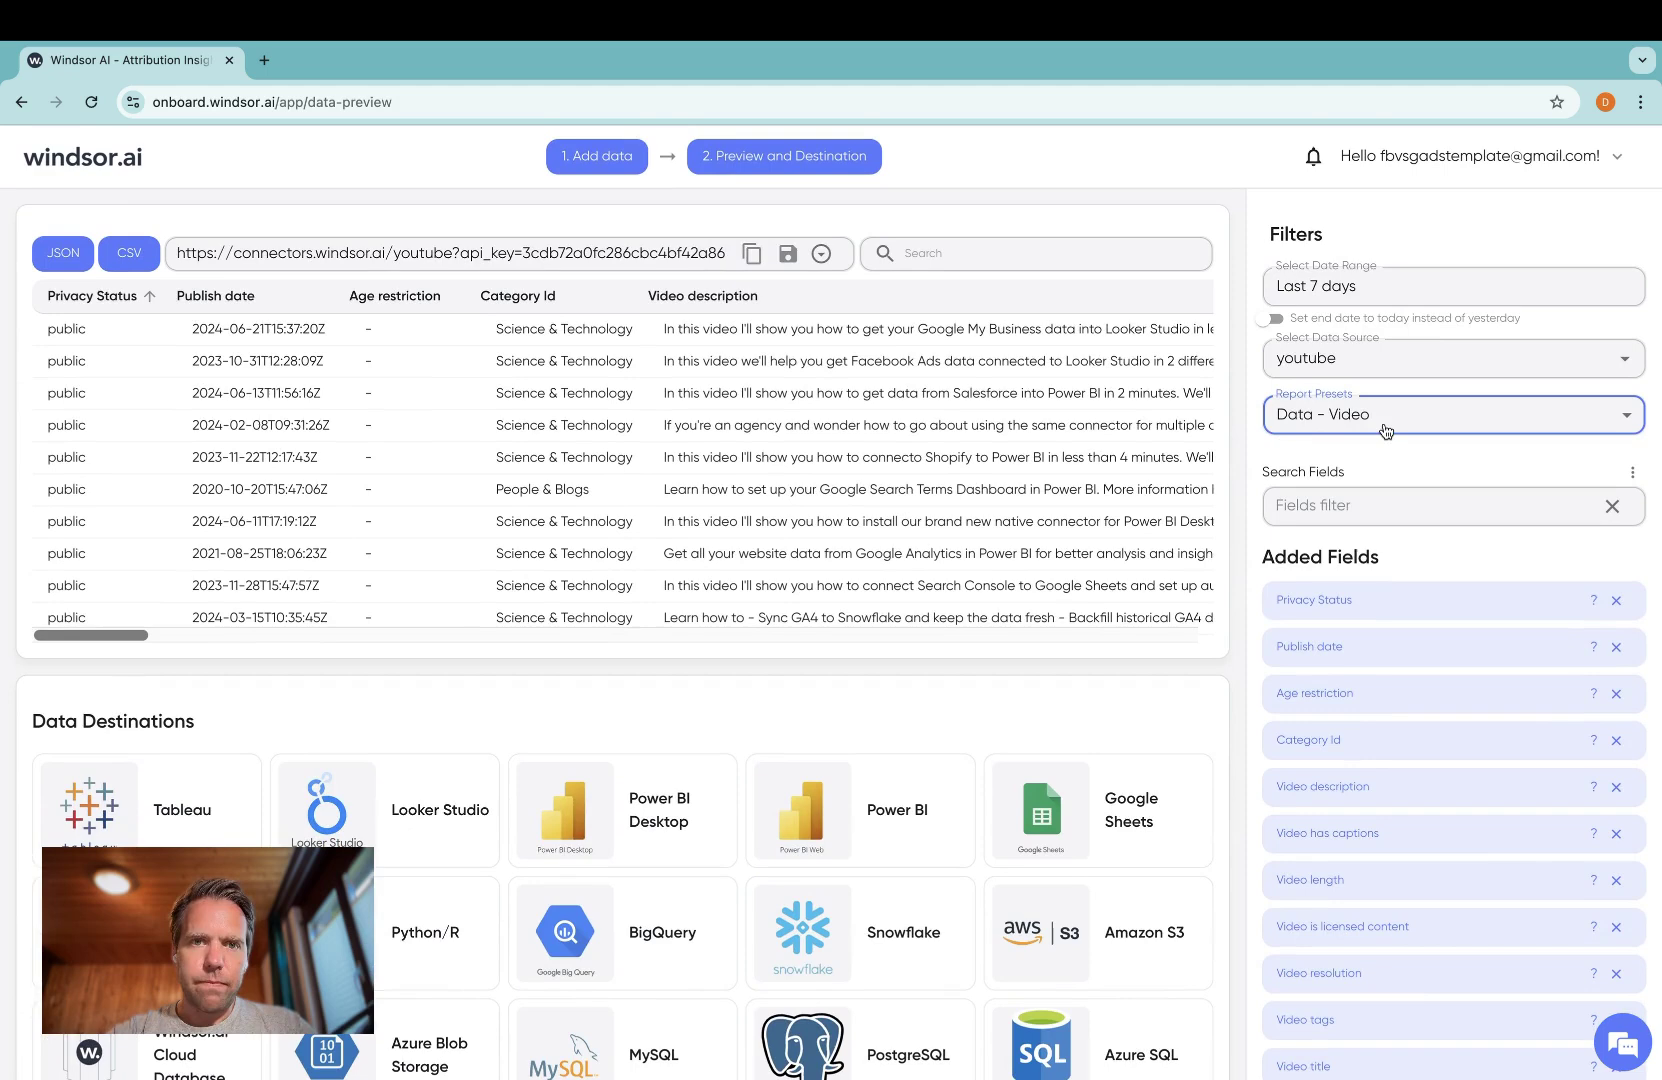
# Step: Save the Windsor.ai video data URL with the name 'youtube_videos'
pyautogui.click(788, 254)
pyautogui.click(789, 582)
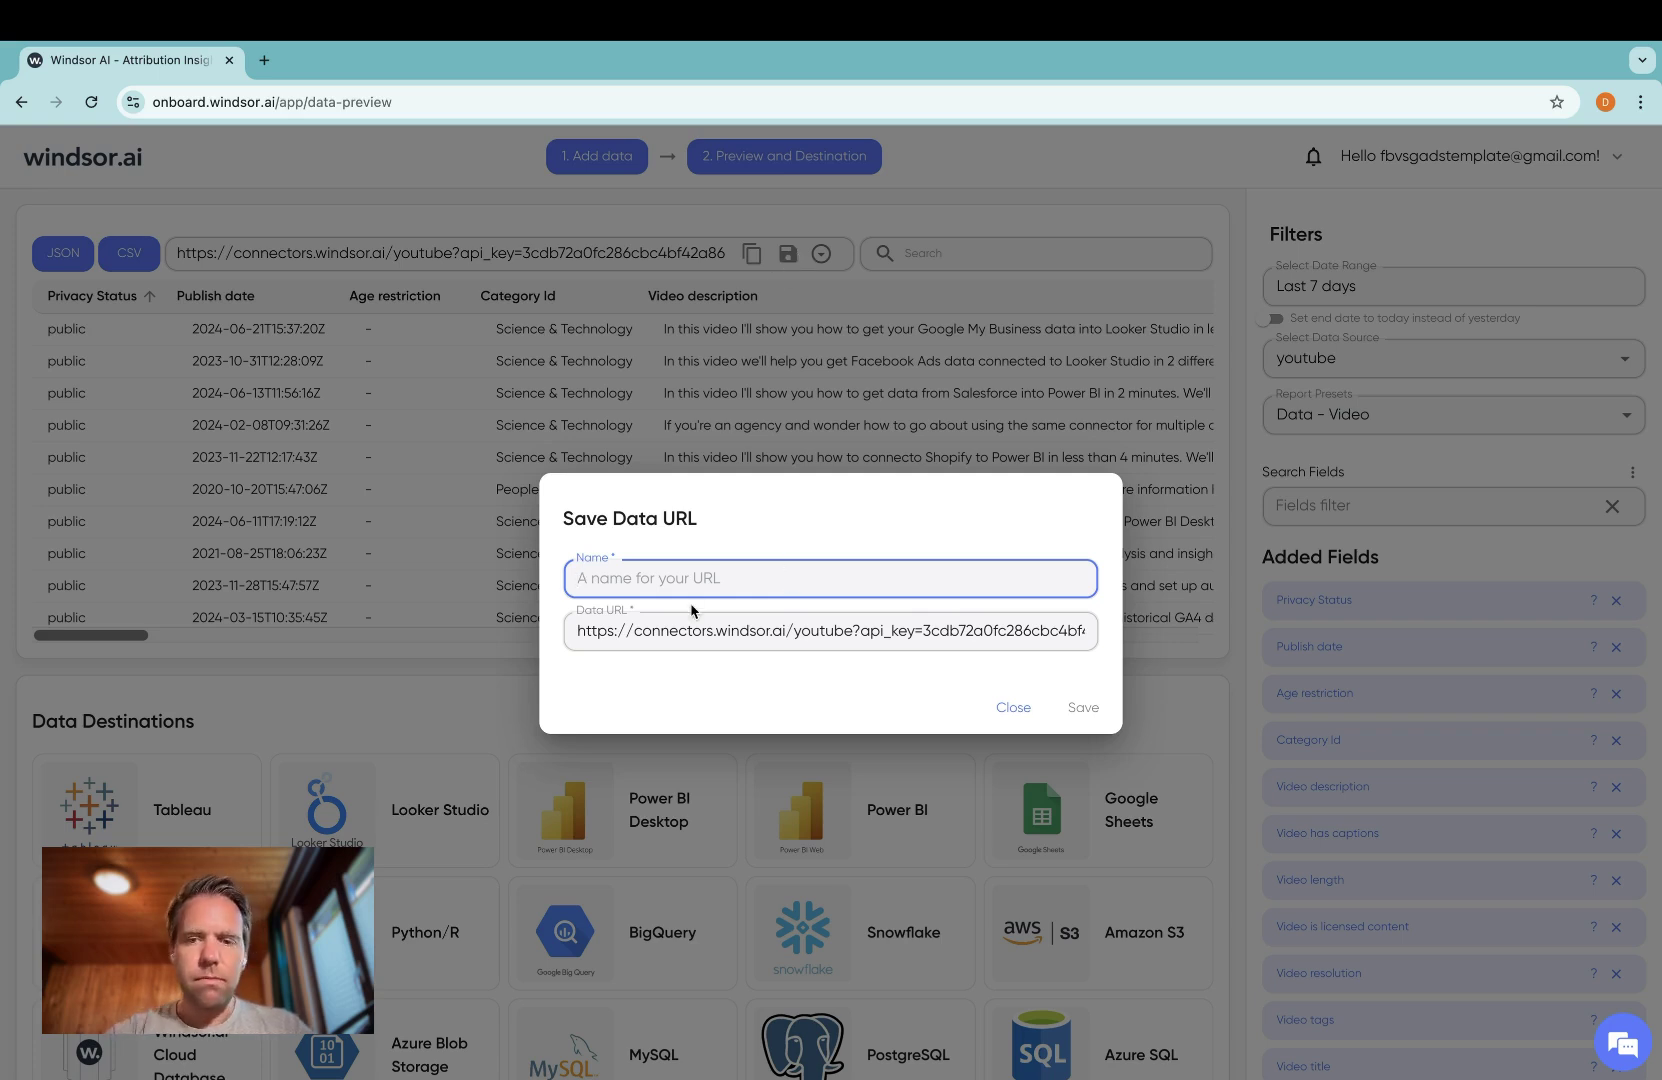
pyautogui.write('youtube_vid')
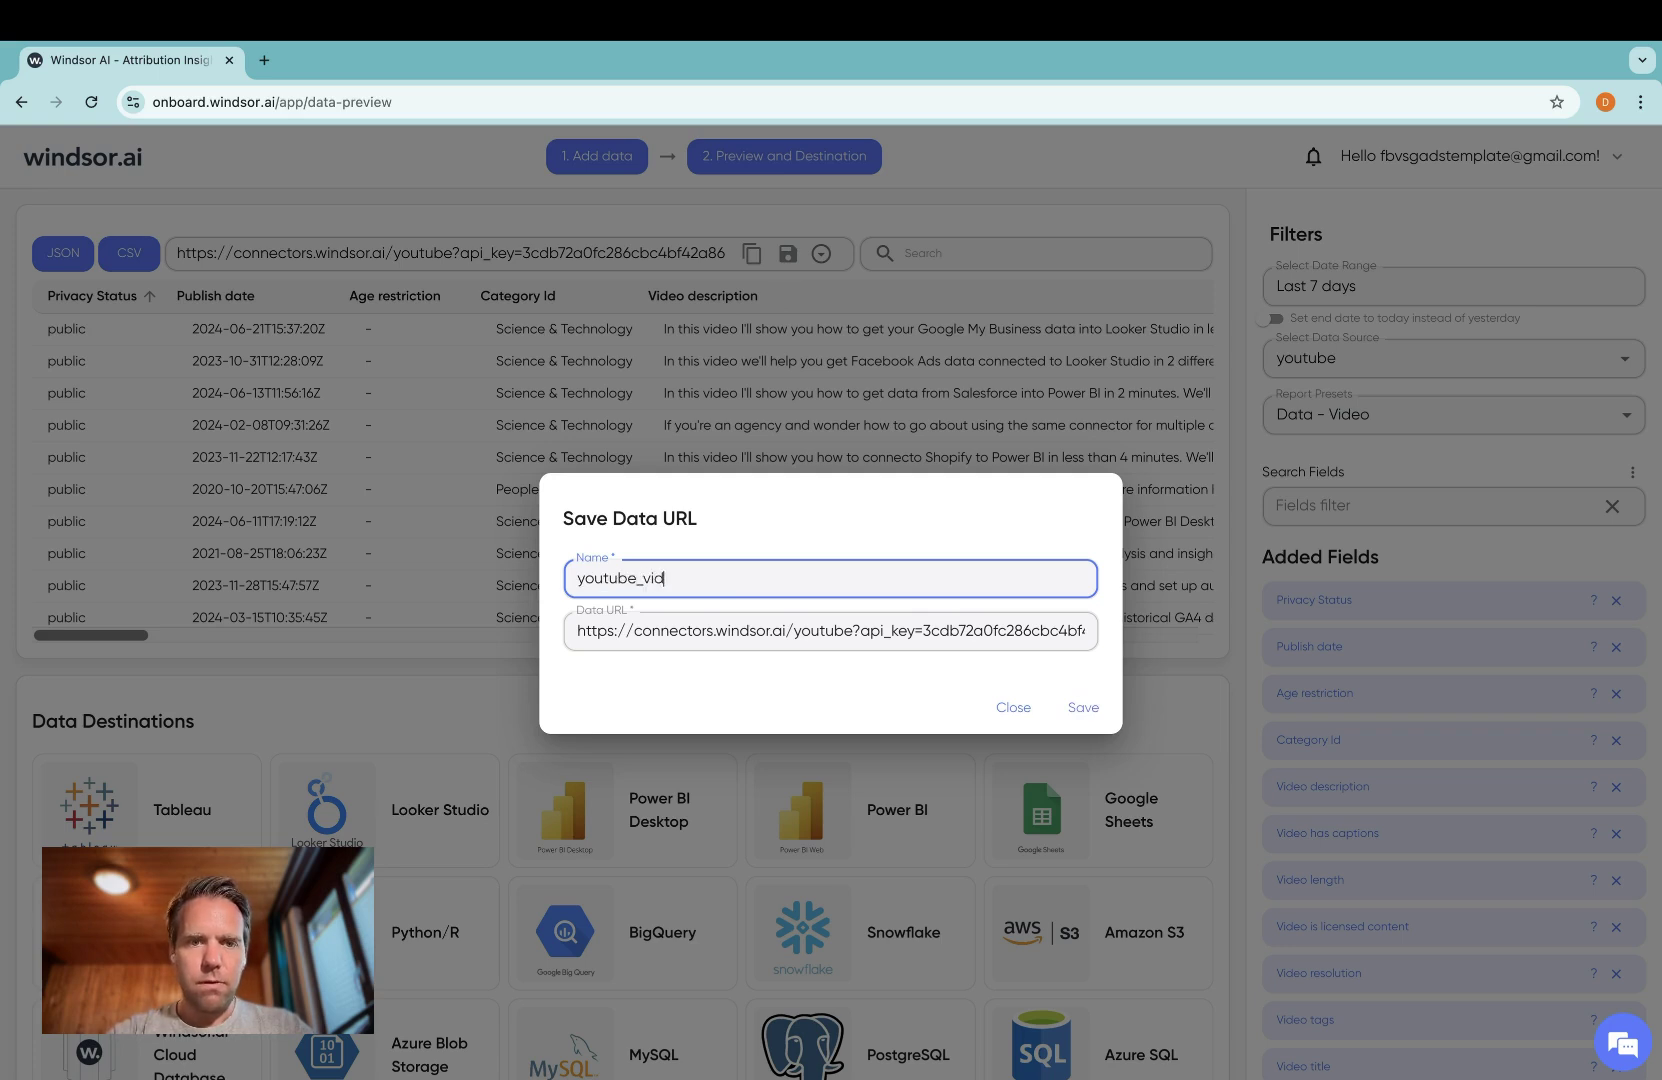
pyautogui.write('eos')
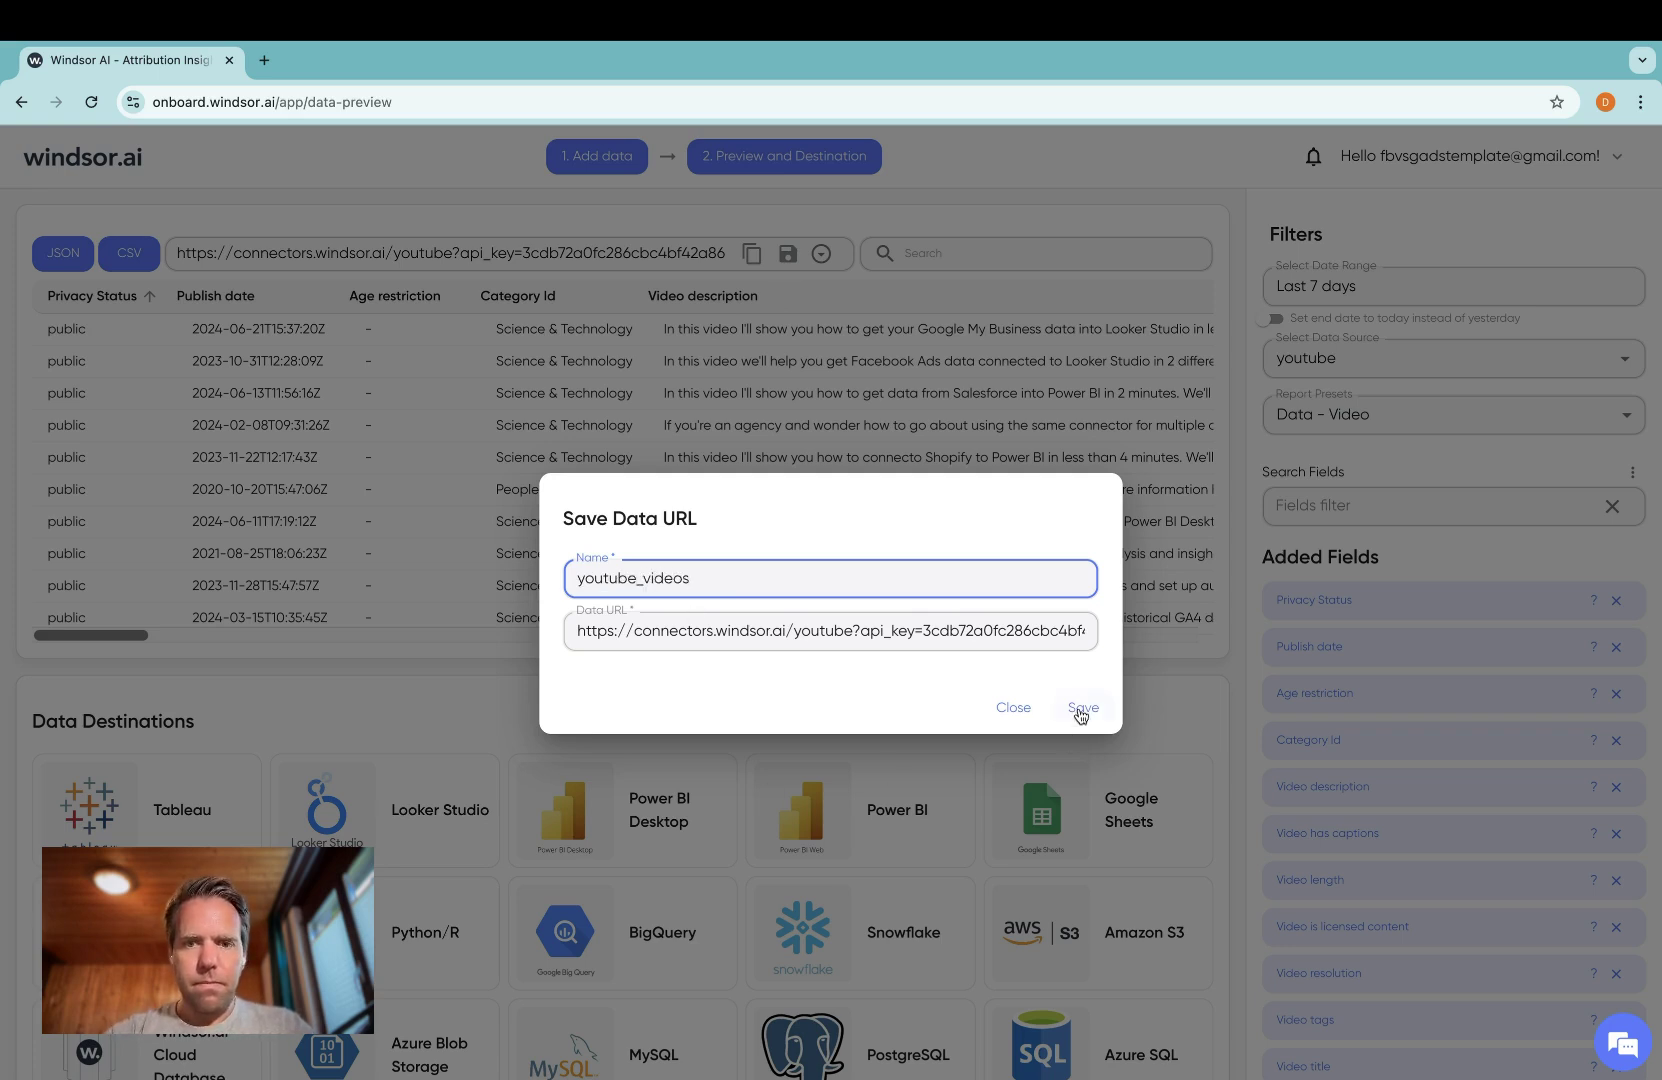
pyautogui.click(1079, 712)
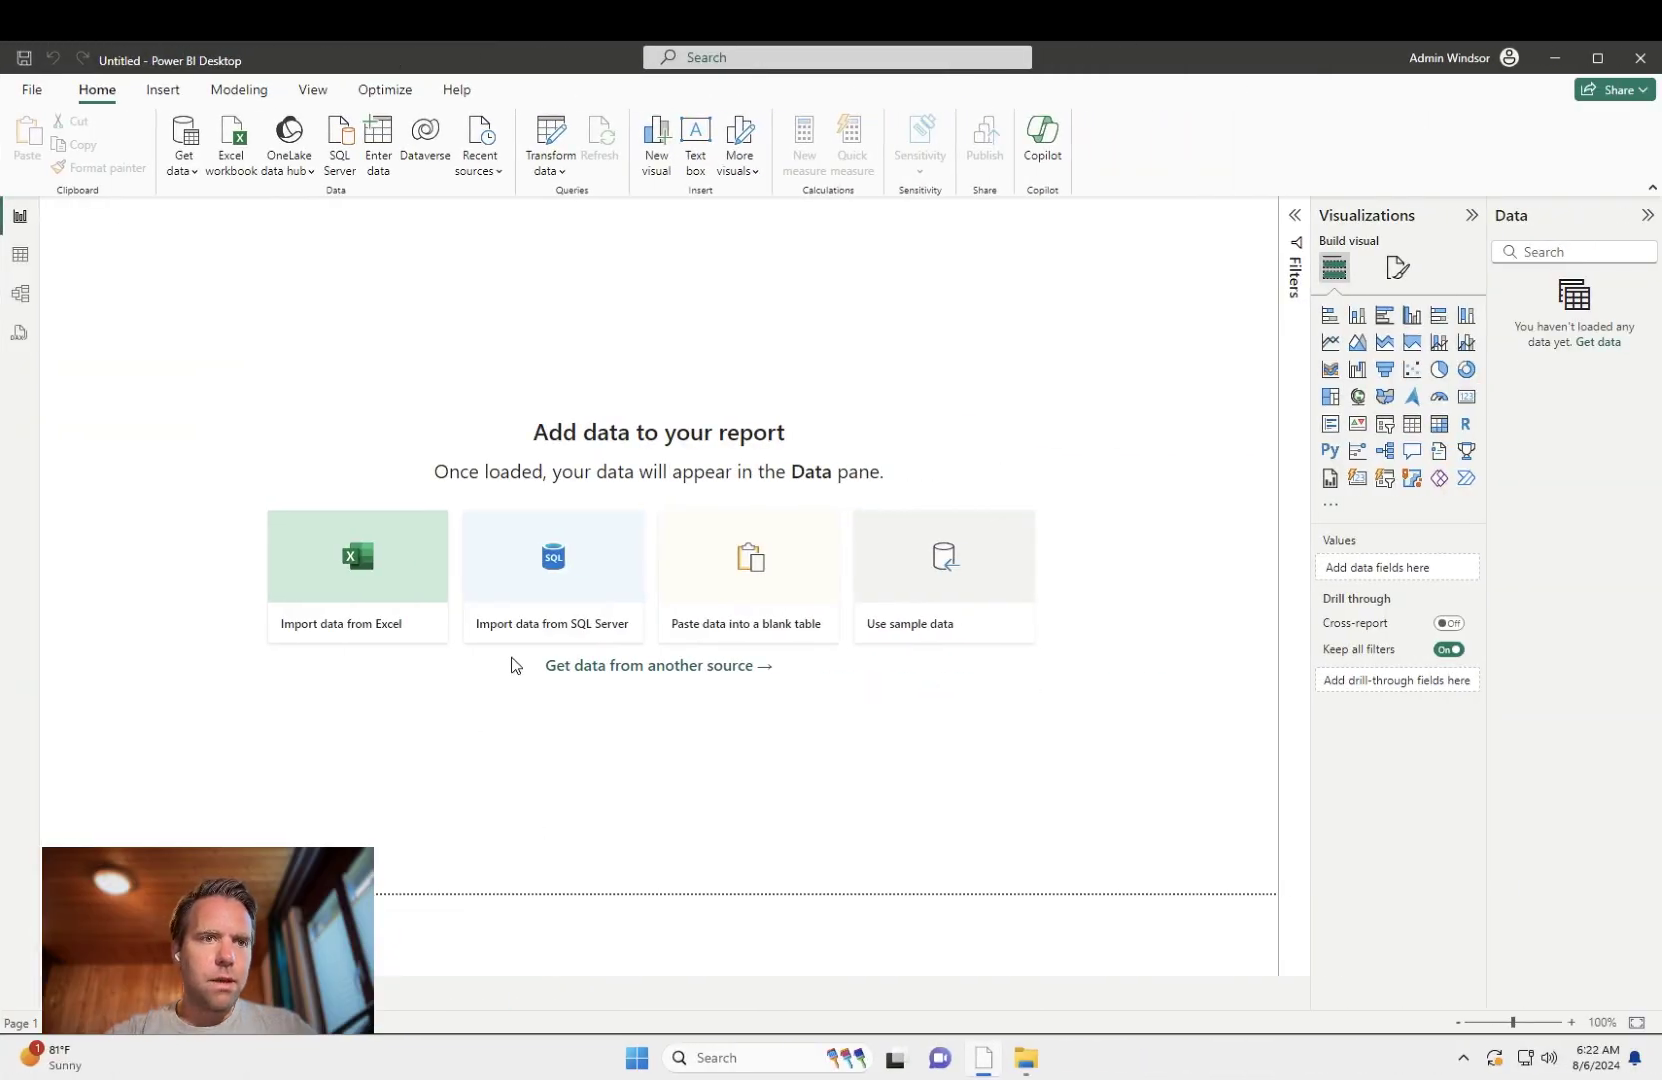
# Step: Connect Power BI Desktop to the Windsor (Beta) connector from the full data source catalogue
pyautogui.click(184, 164)
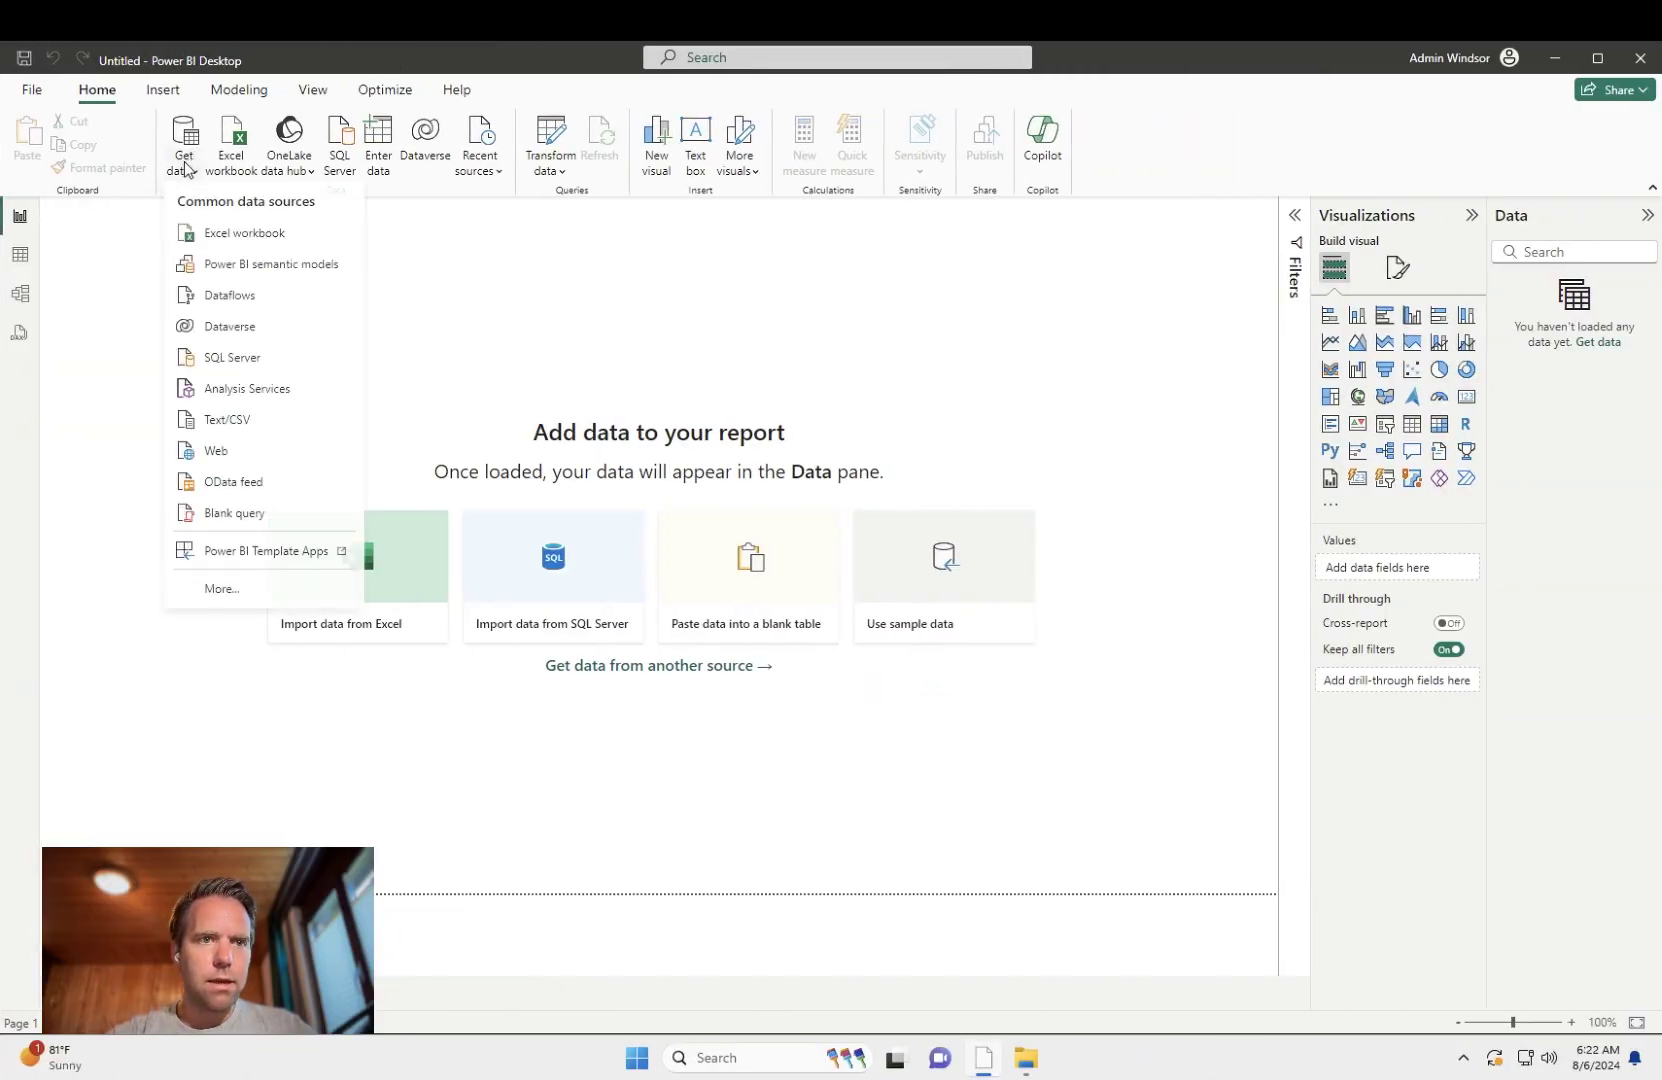
pyautogui.click(223, 595)
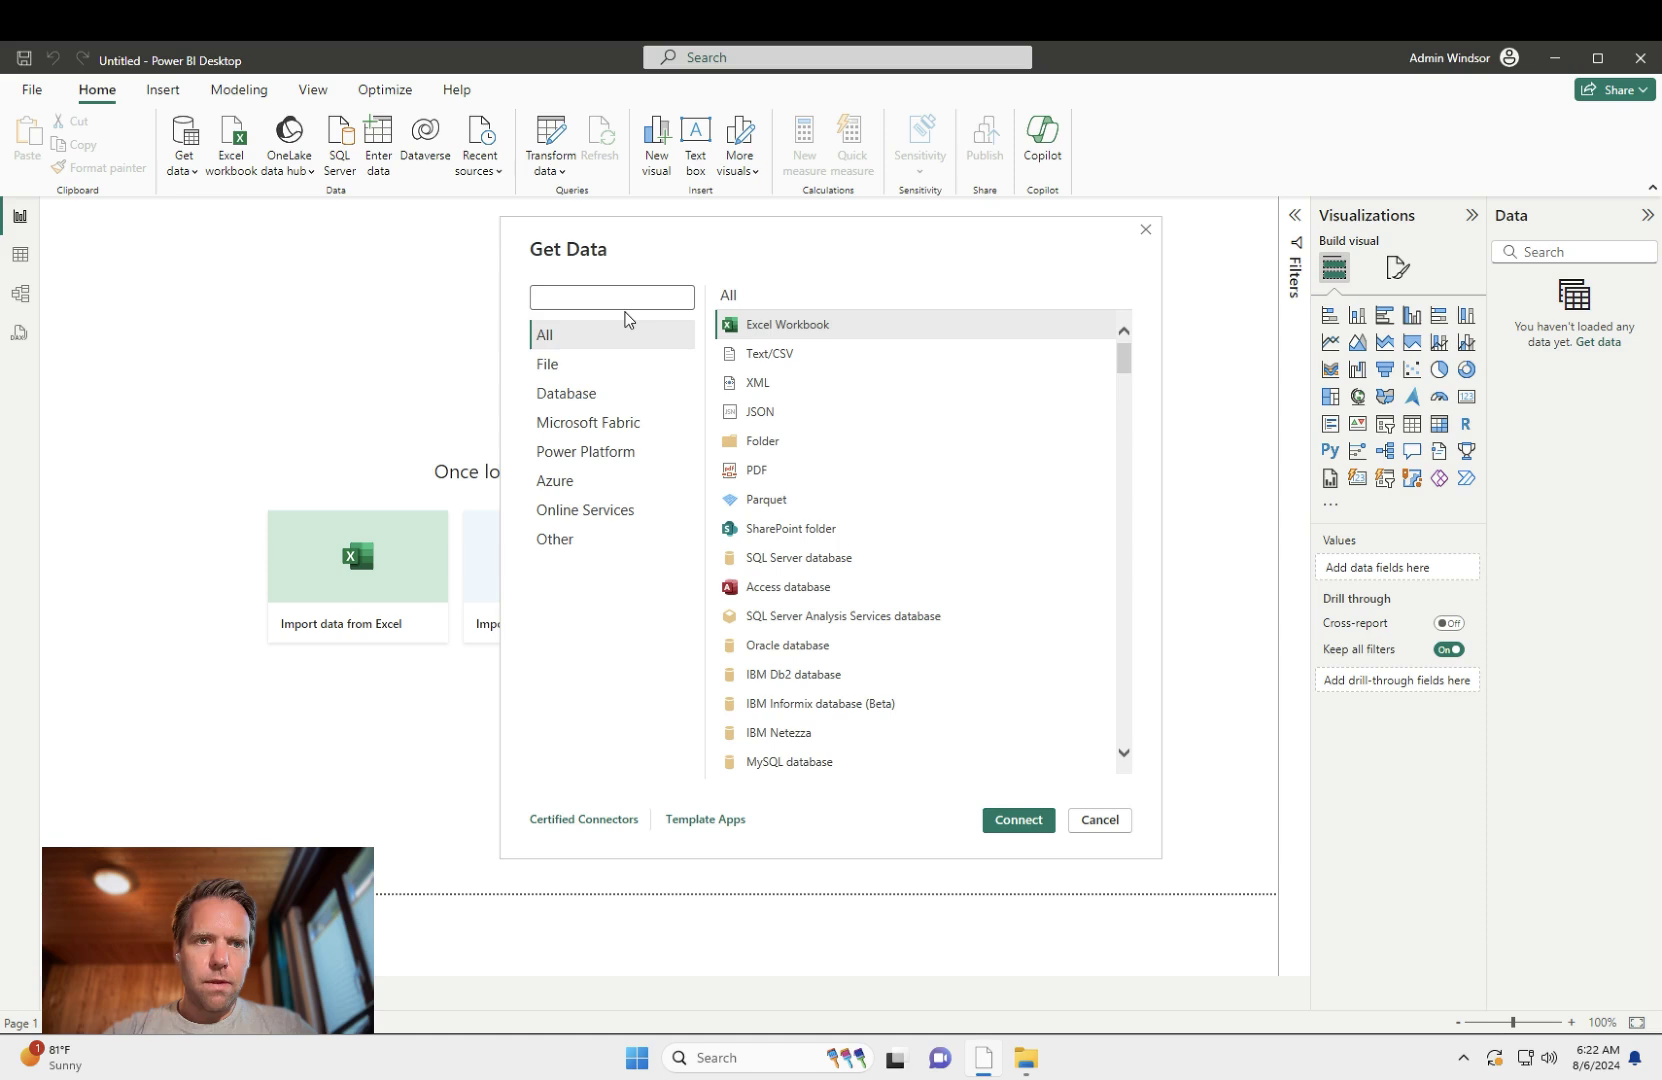
pyautogui.write('windsor')
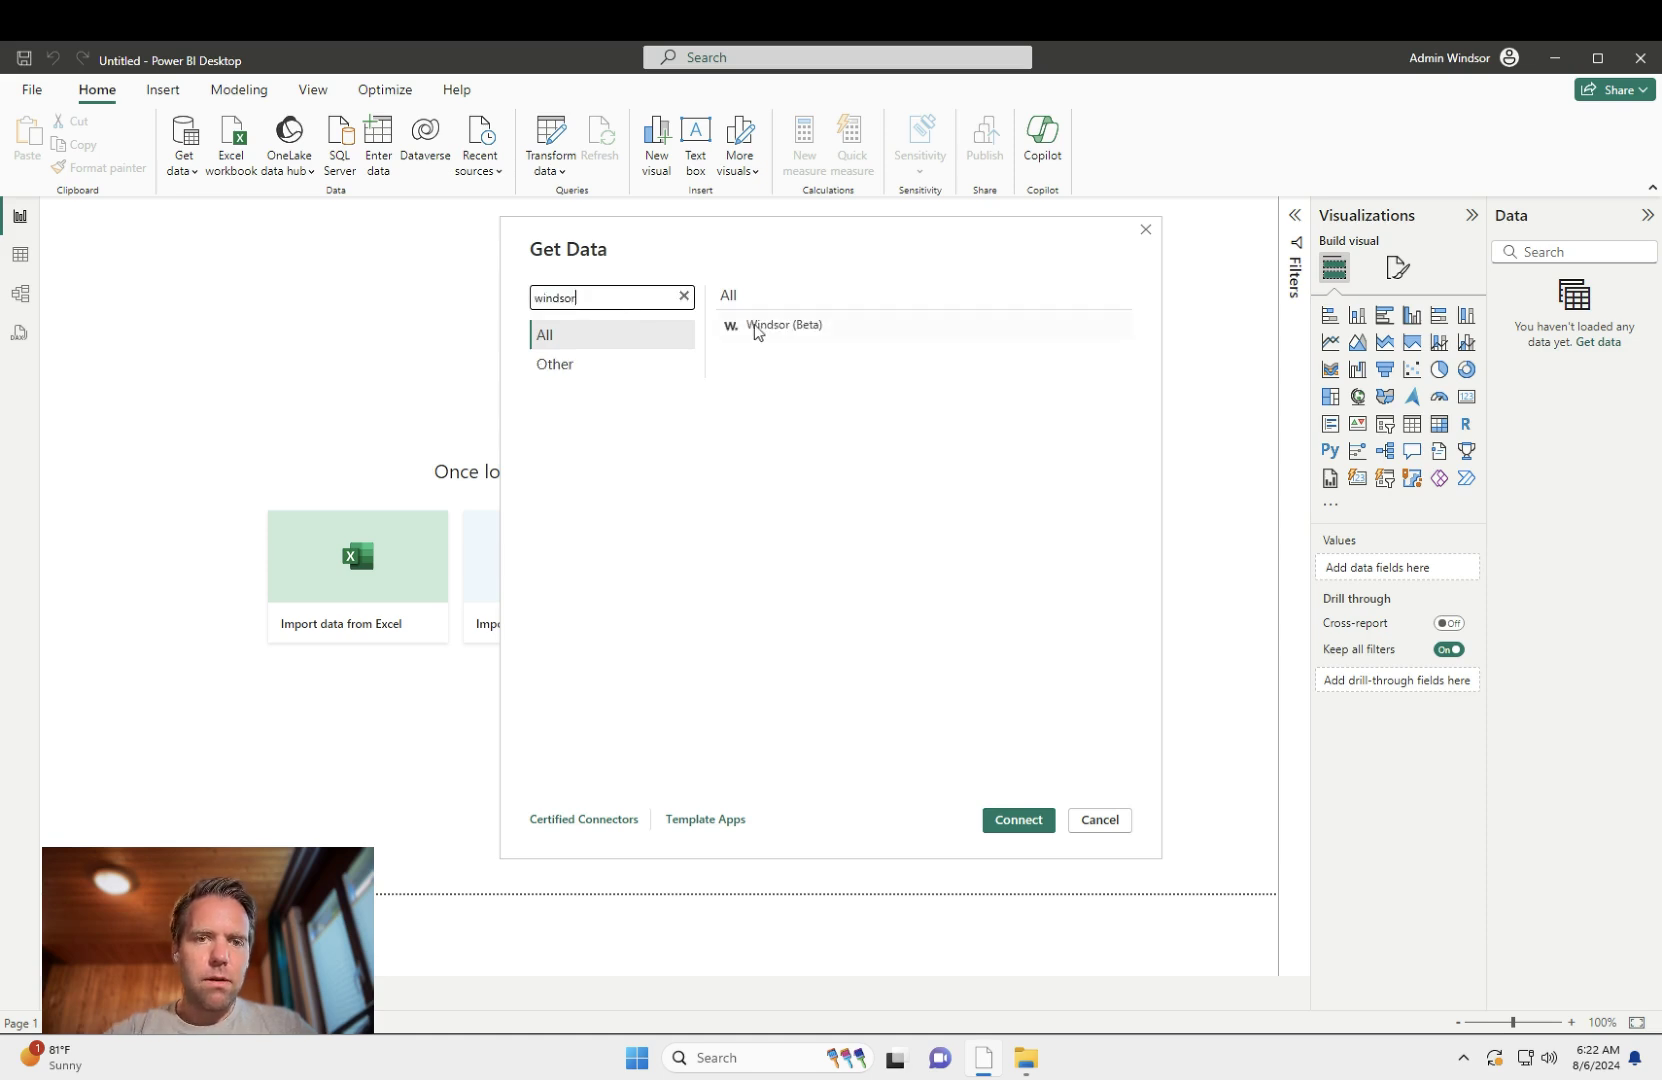
pyautogui.click(755, 325)
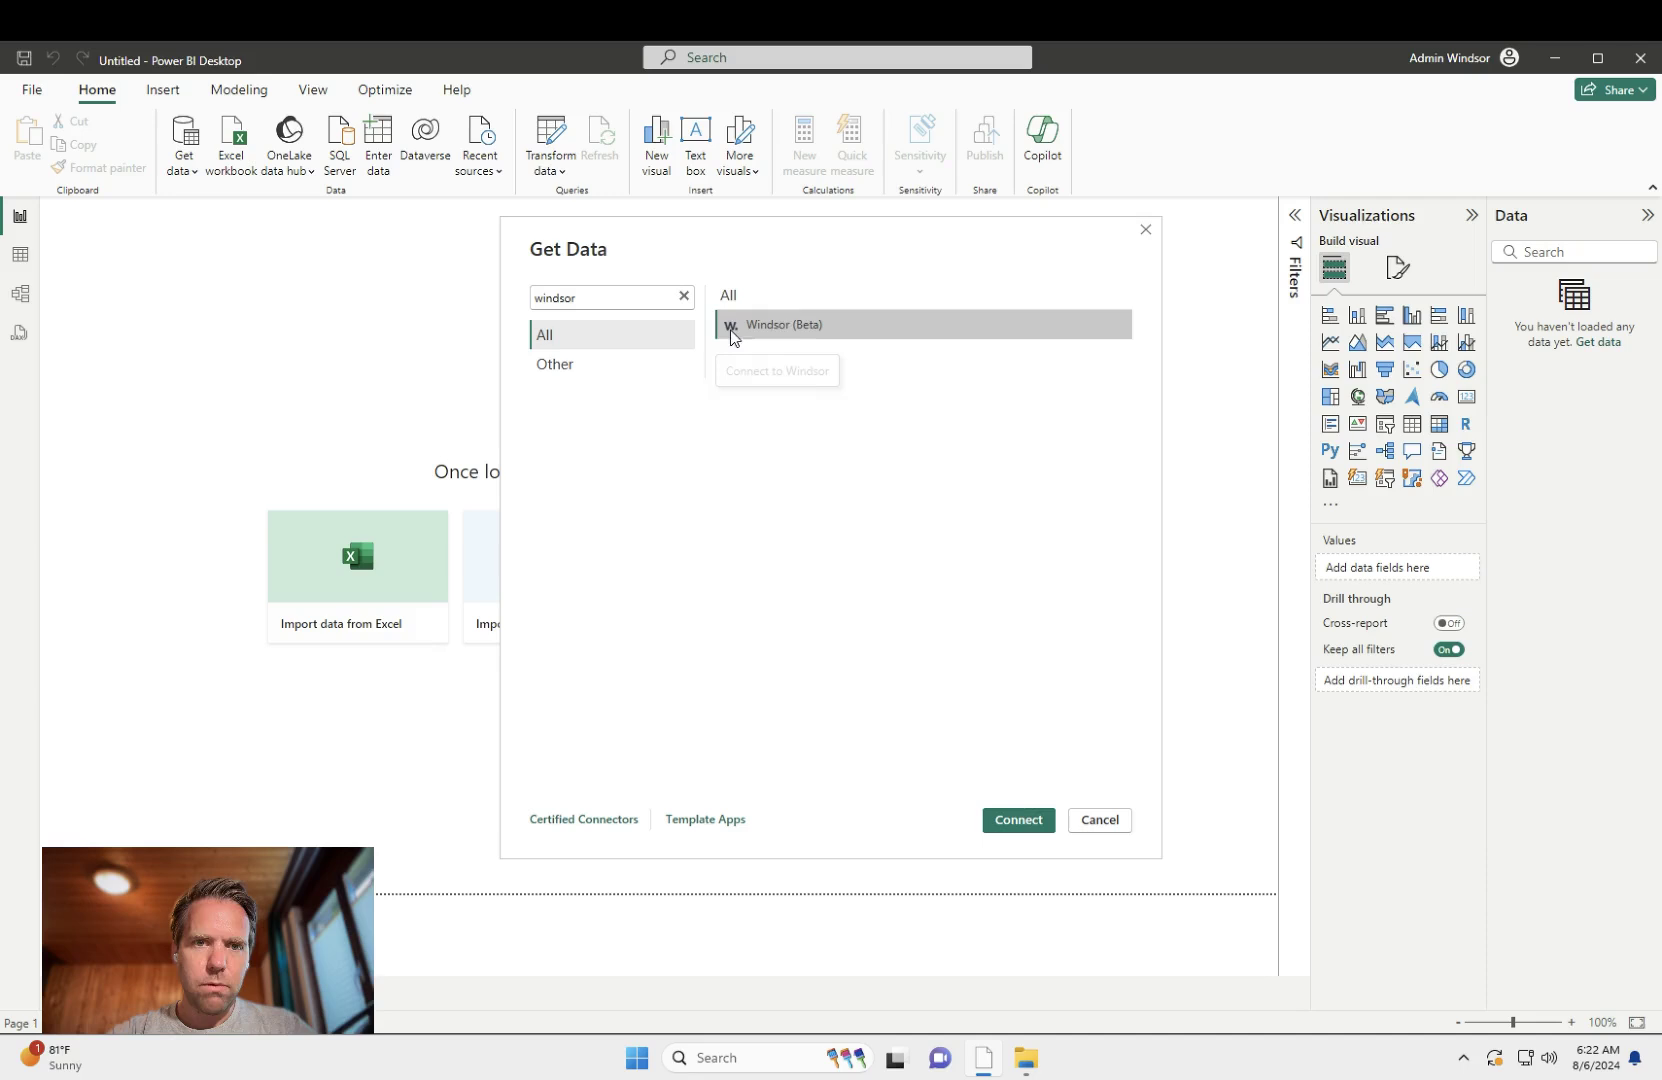
pyautogui.click(1013, 826)
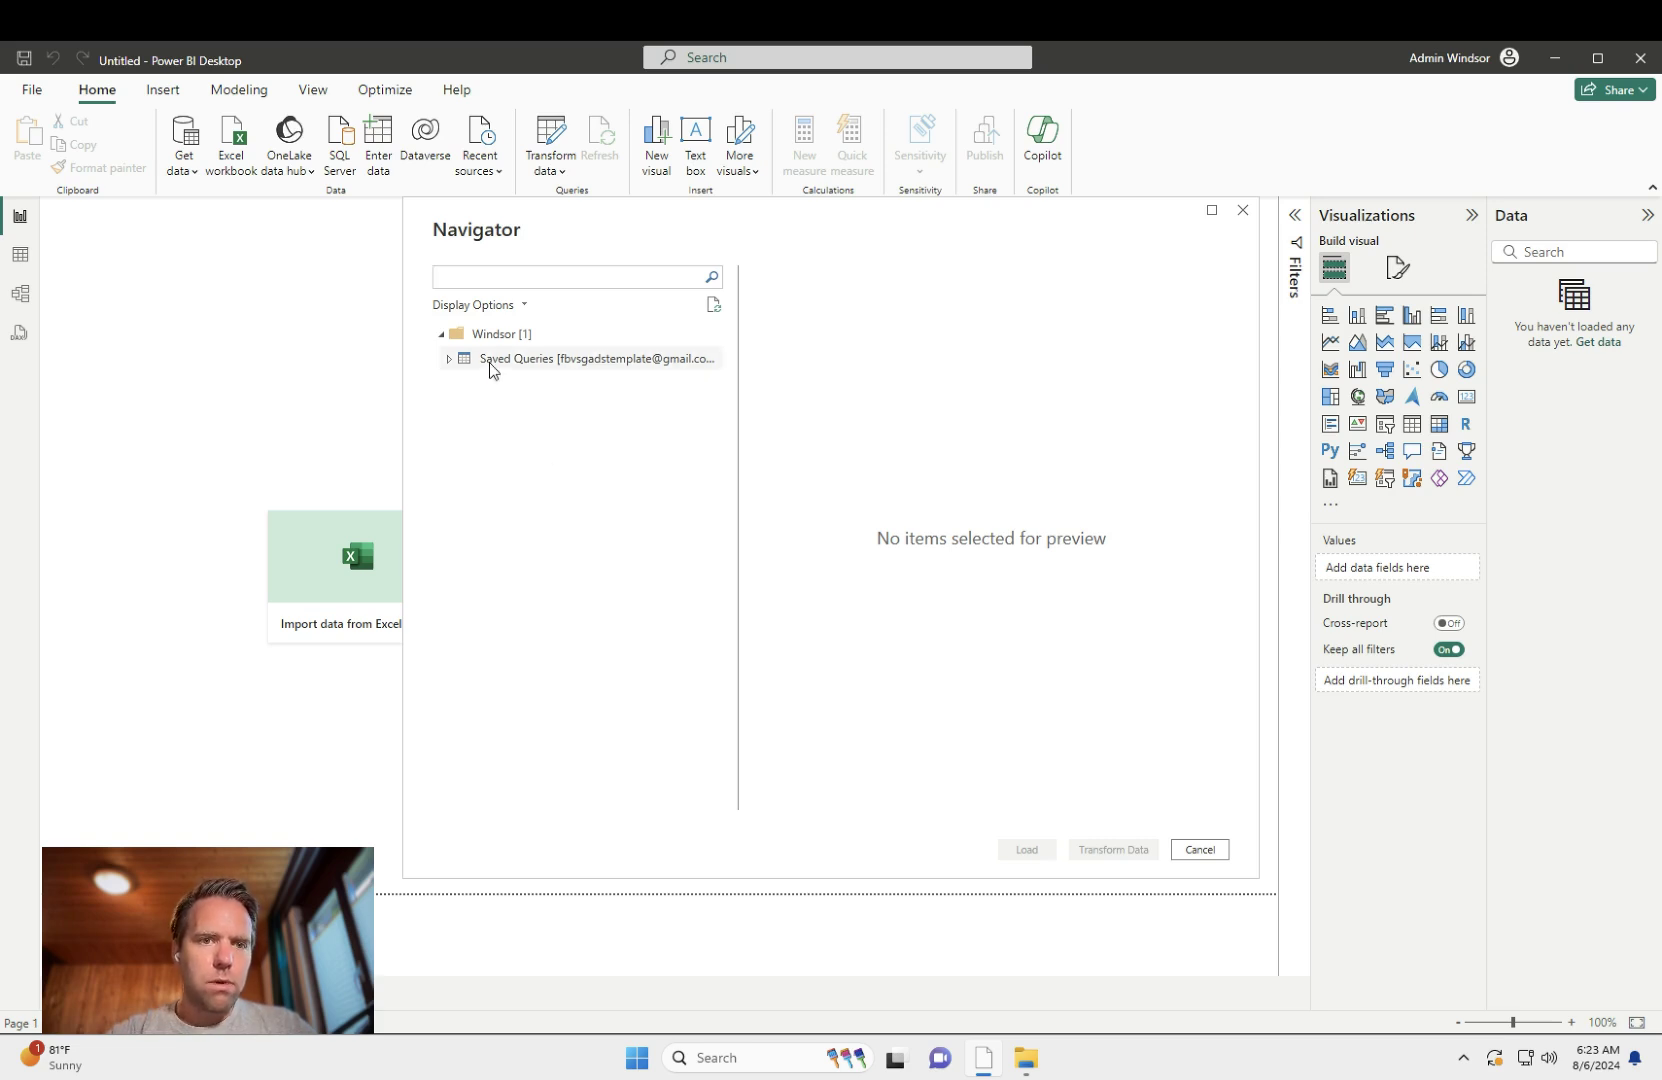
# Step: Load the [youtube] youtube_videos saved query from the Navigator's Saved Queries
pyautogui.click(451, 364)
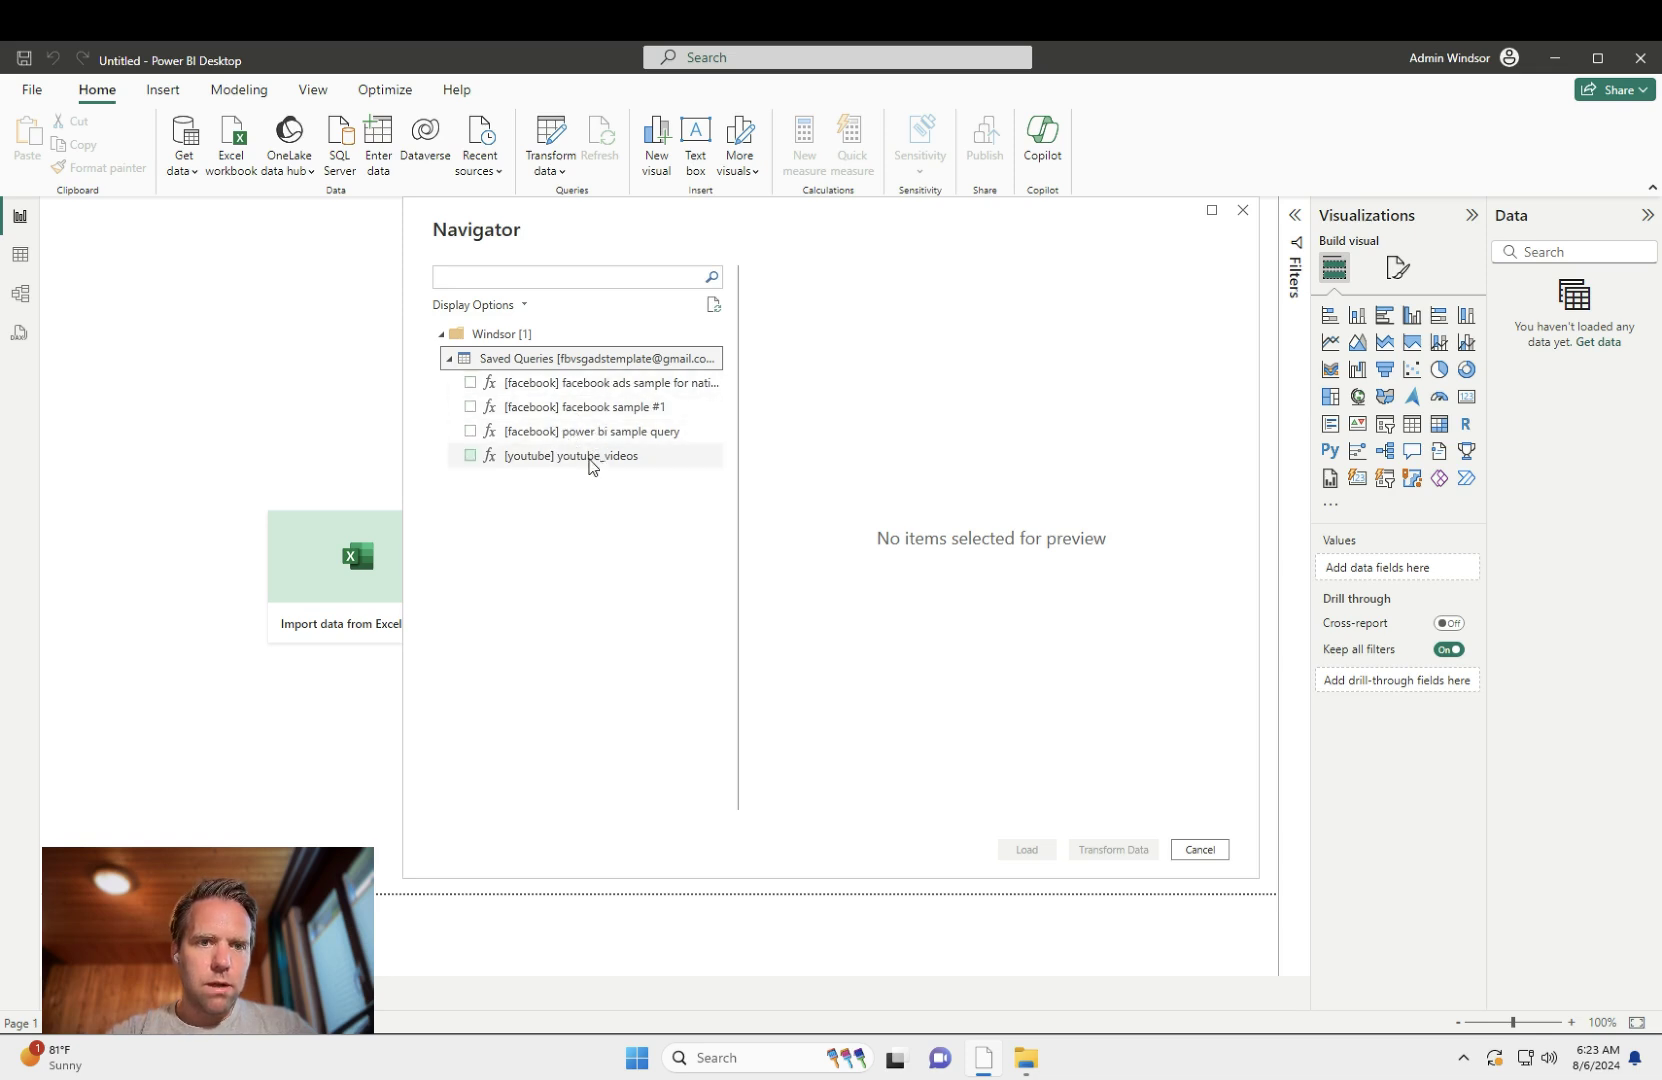
pyautogui.click(469, 462)
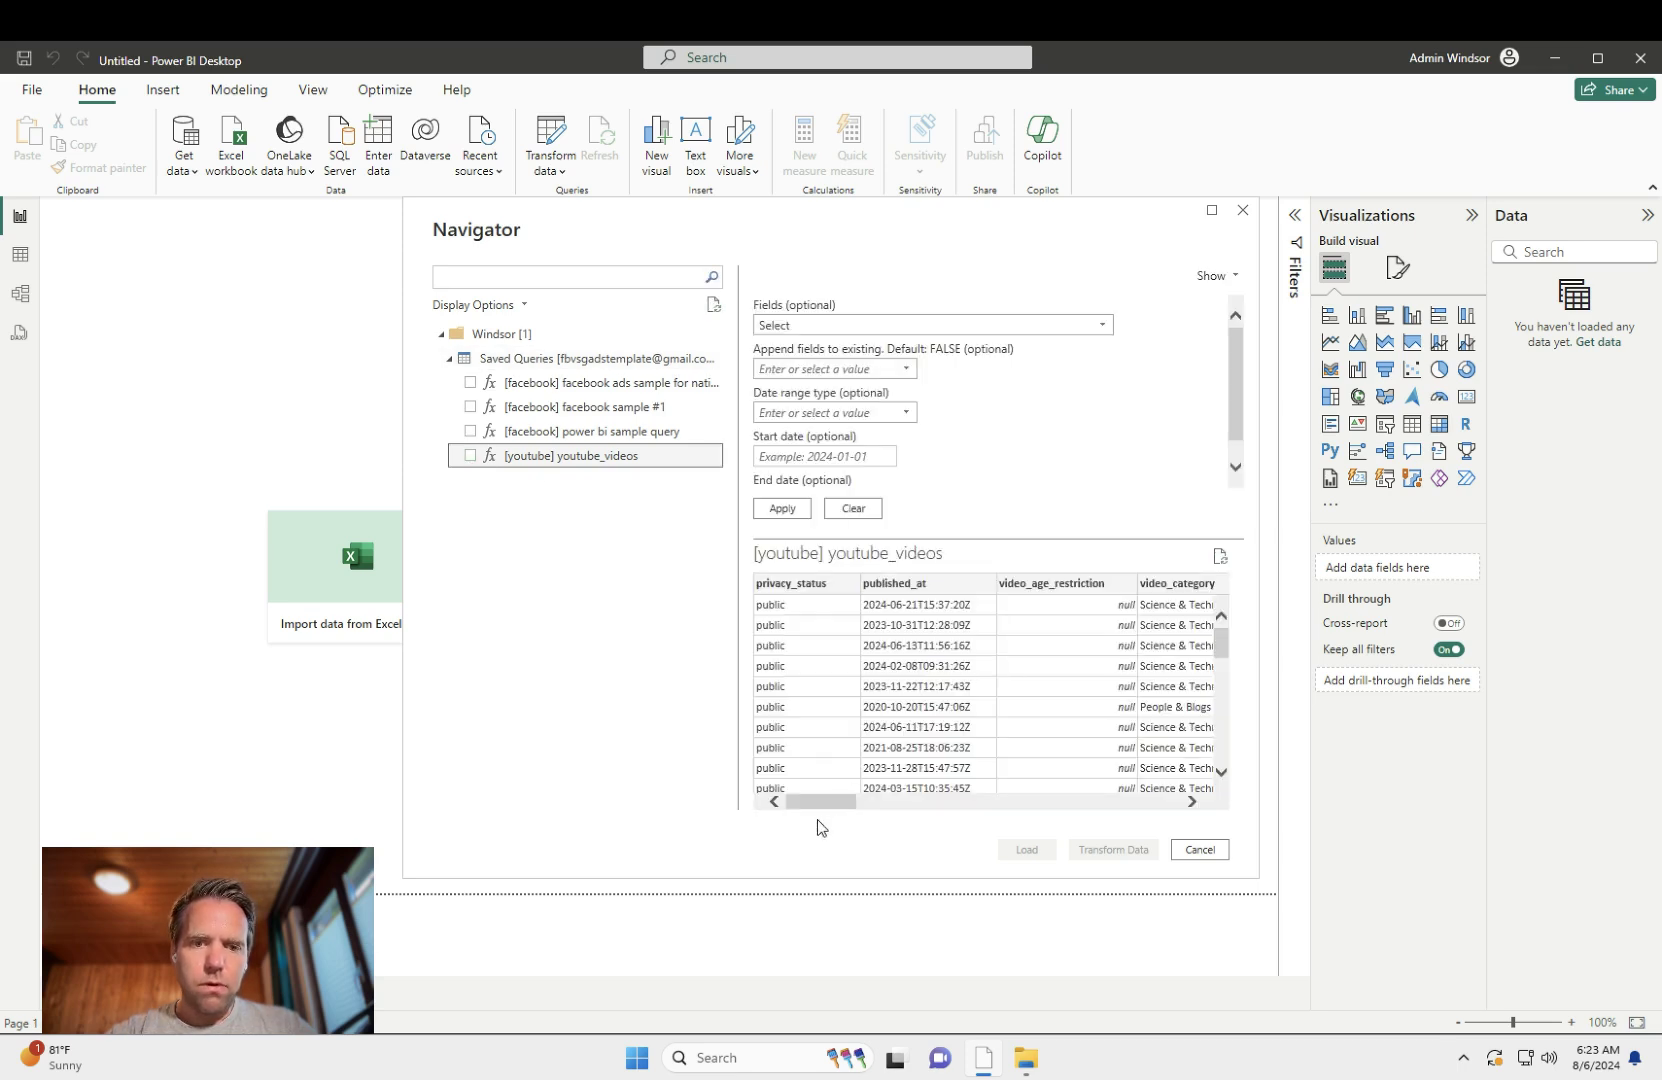
pyautogui.moveTo(819, 804)
pyautogui.mouseDown()
pyautogui.moveTo(1002, 810)
pyautogui.moveTo(779, 797)
pyautogui.mouseUp()
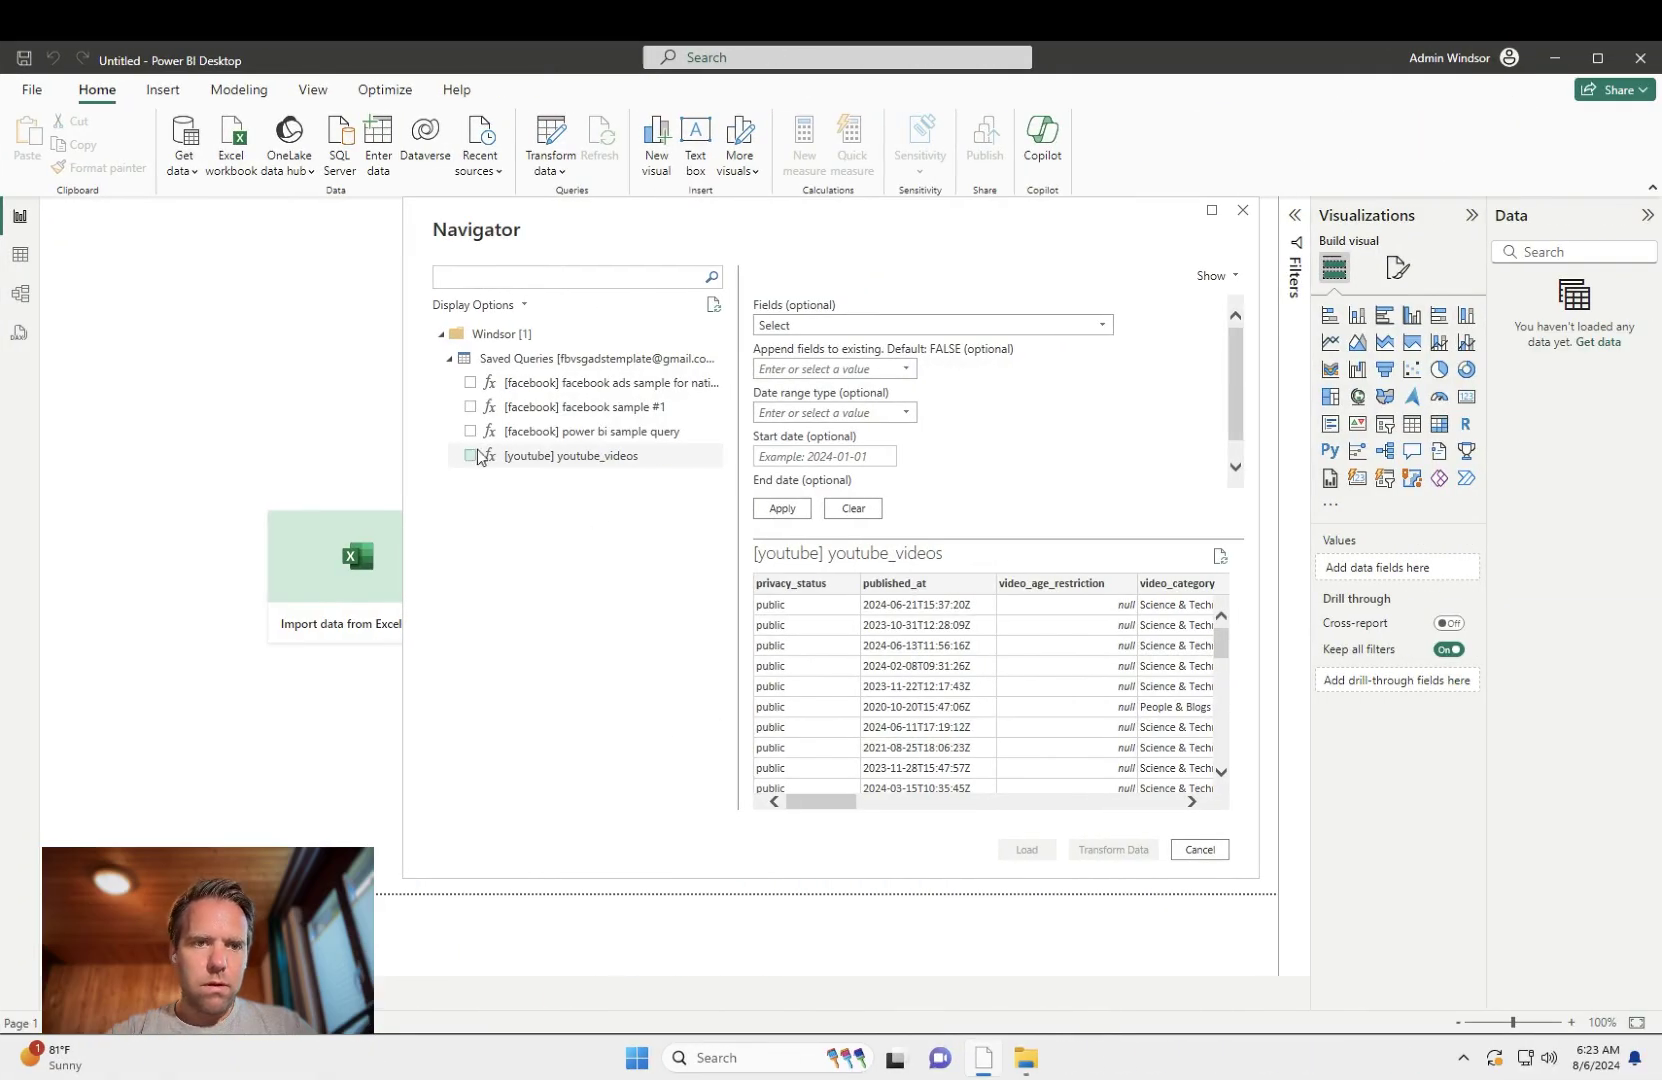
pyautogui.click(470, 456)
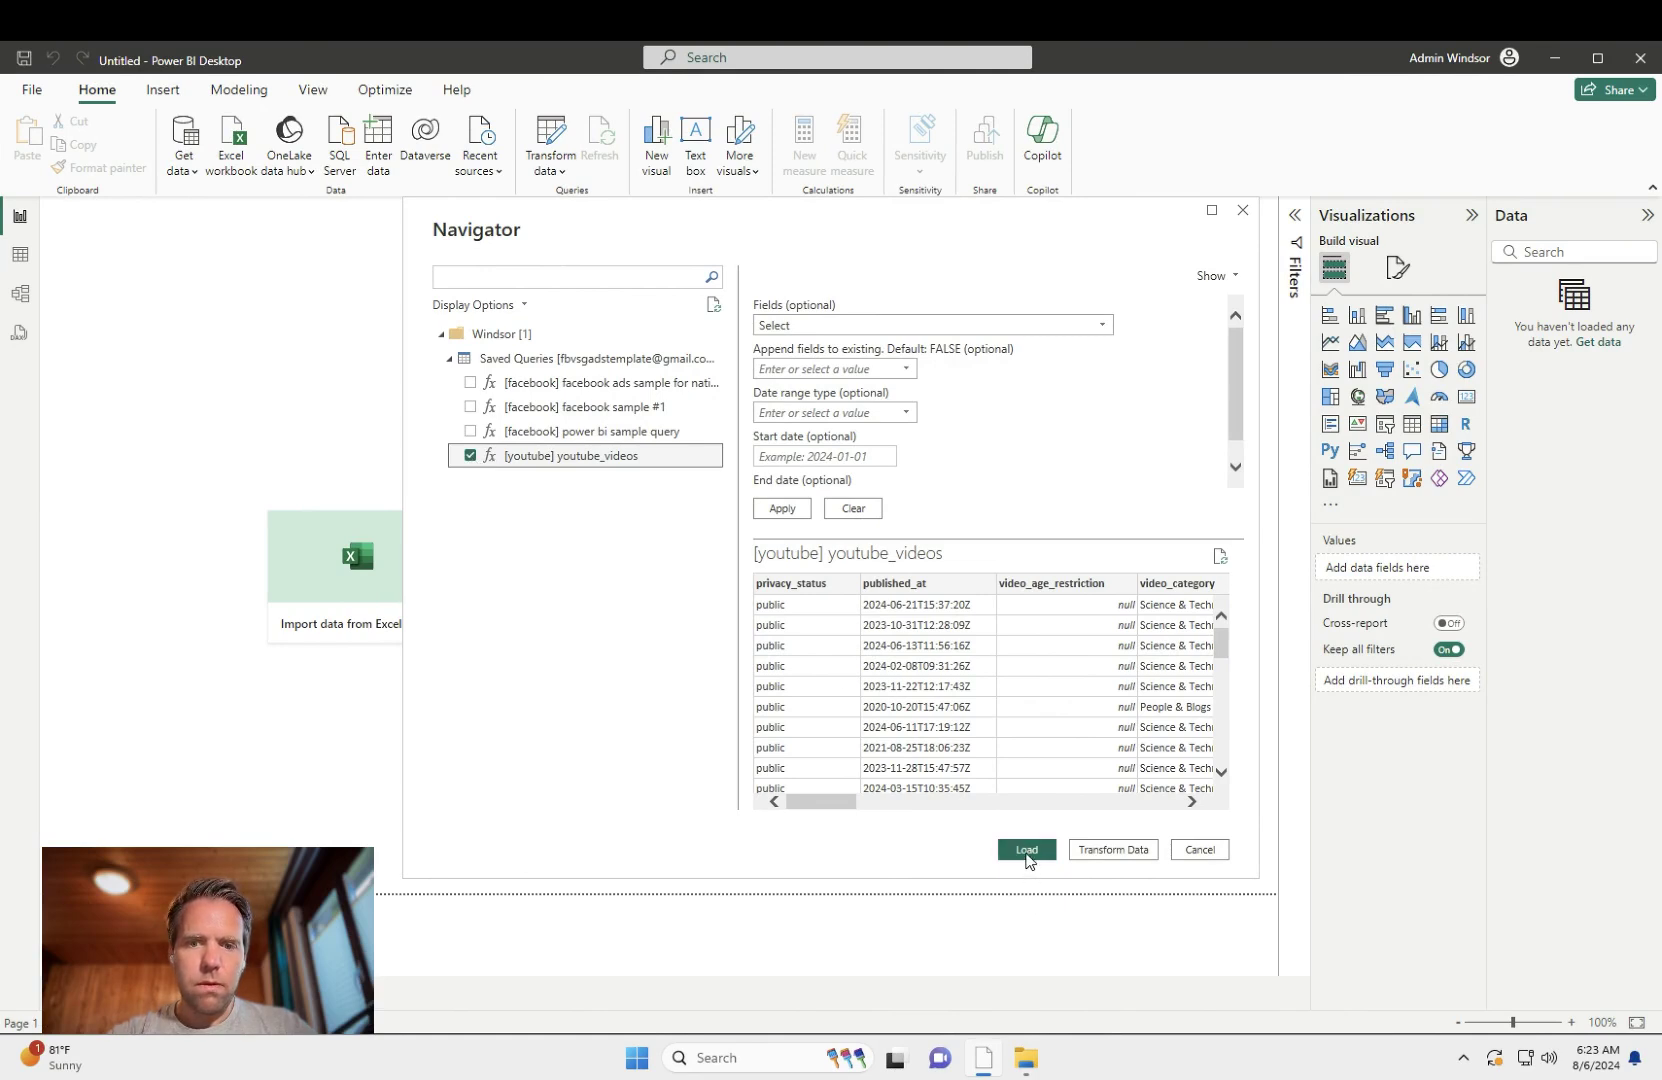
pyautogui.click(1027, 851)
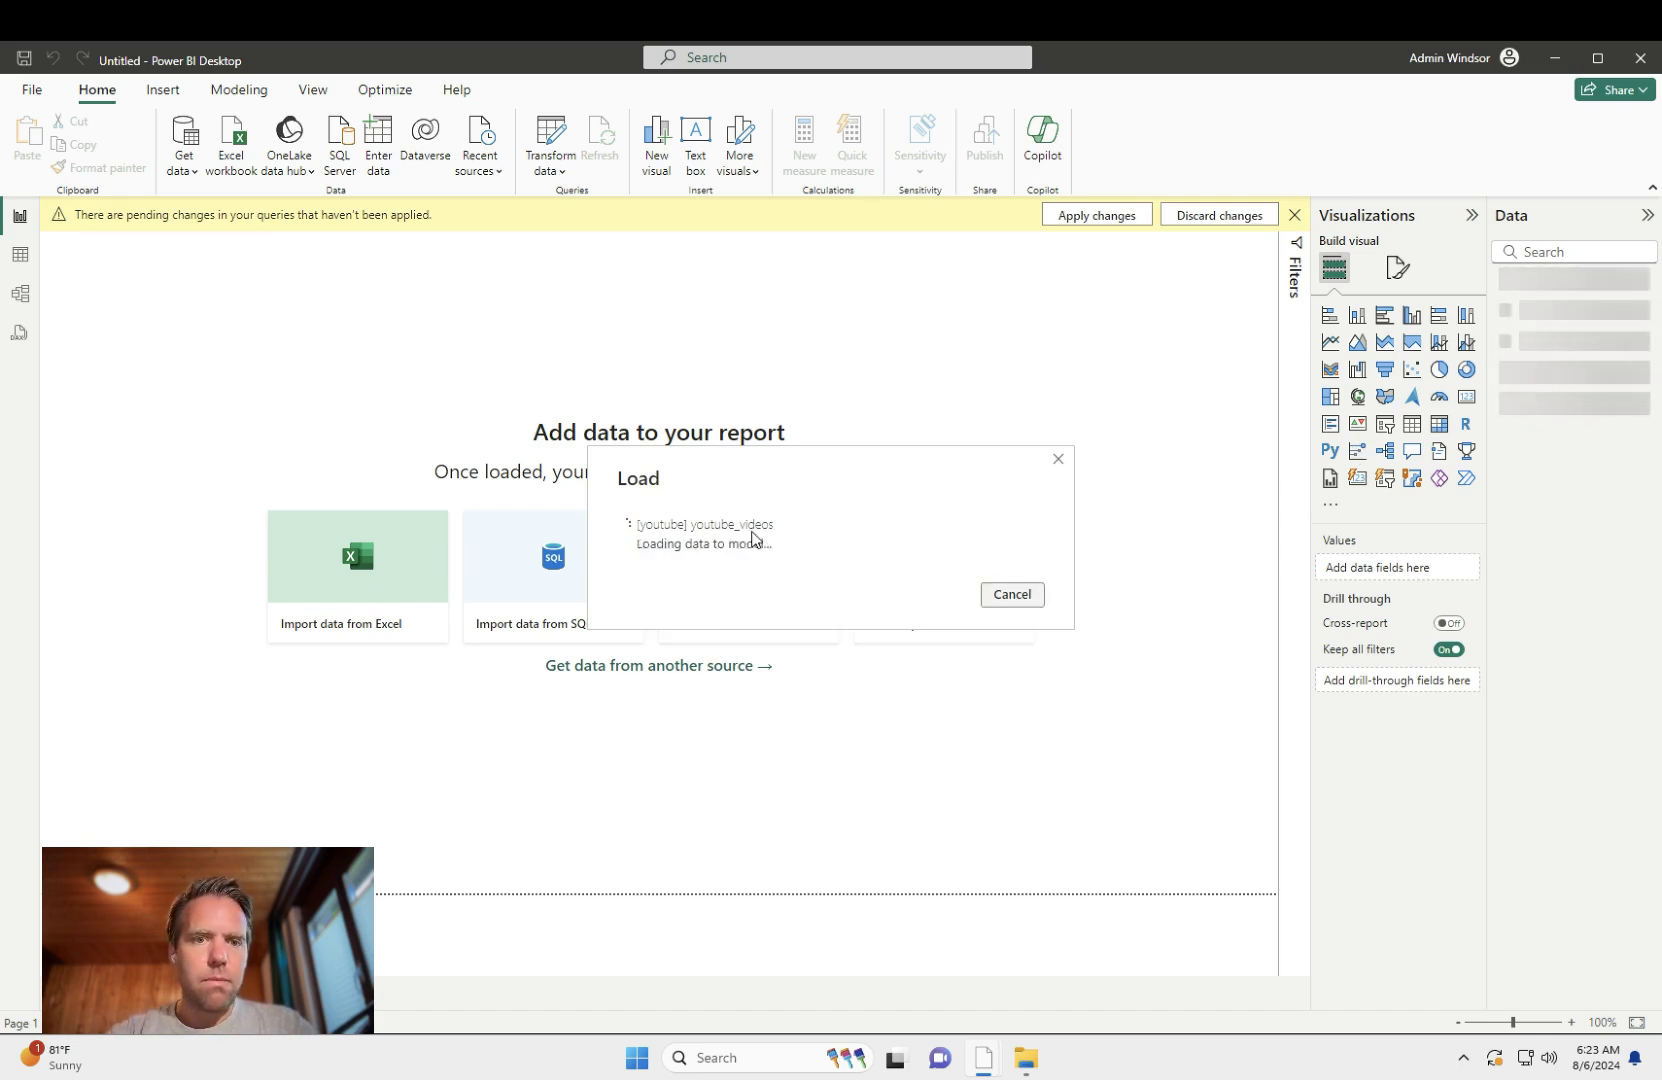
pyautogui.hotkey('ctrl', 'Left')
pyautogui.click(1303, 414)
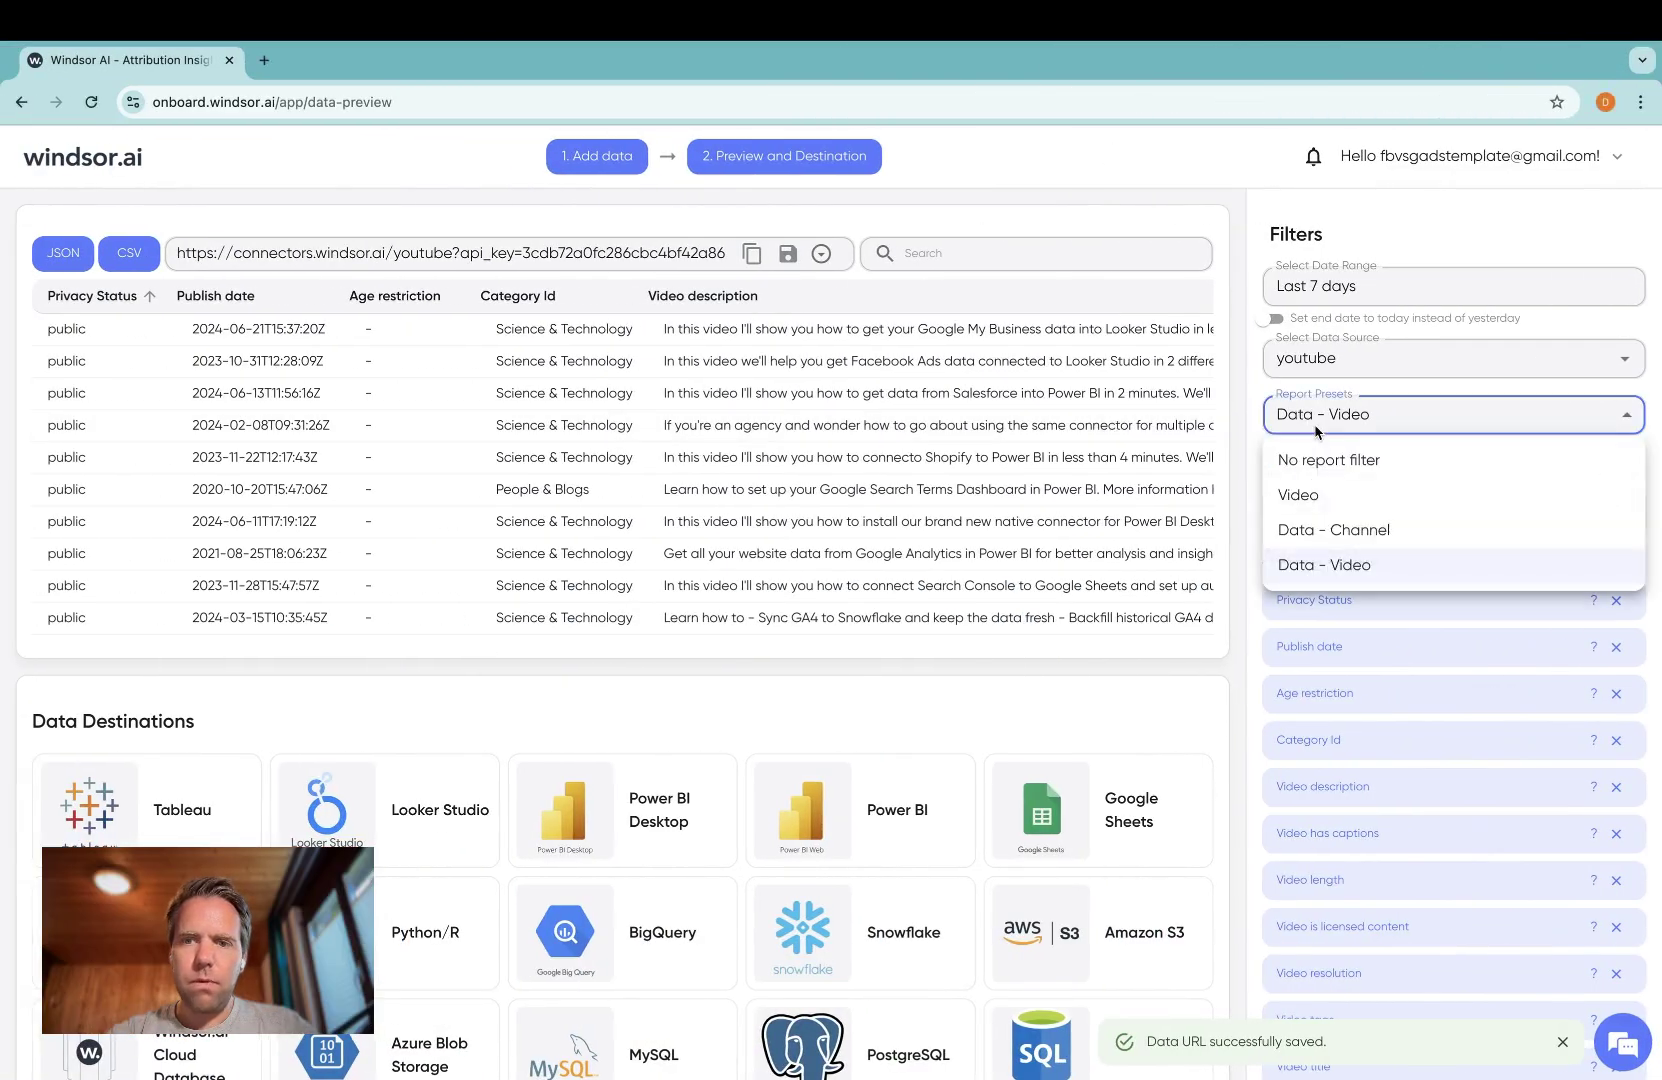
# Step: Apply the Data - Channel preset and save its data URL as 'youtube_channel'
pyautogui.click(1339, 540)
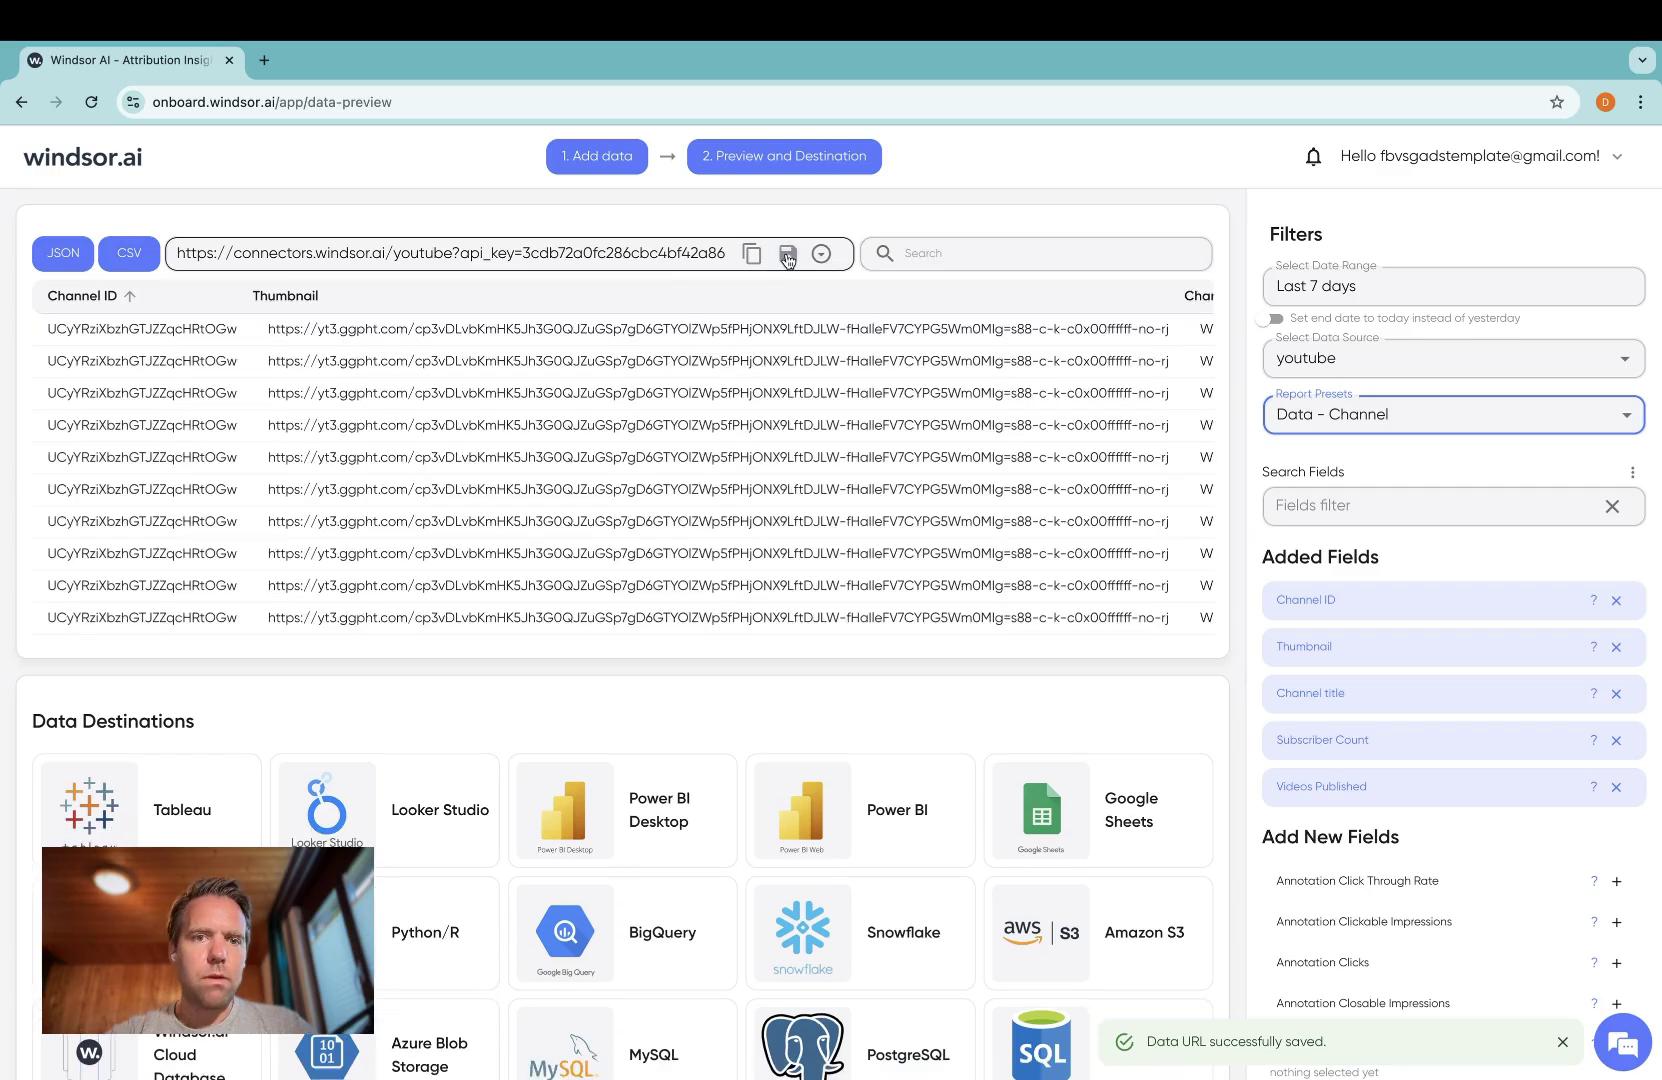
pyautogui.click(787, 253)
pyautogui.click(728, 576)
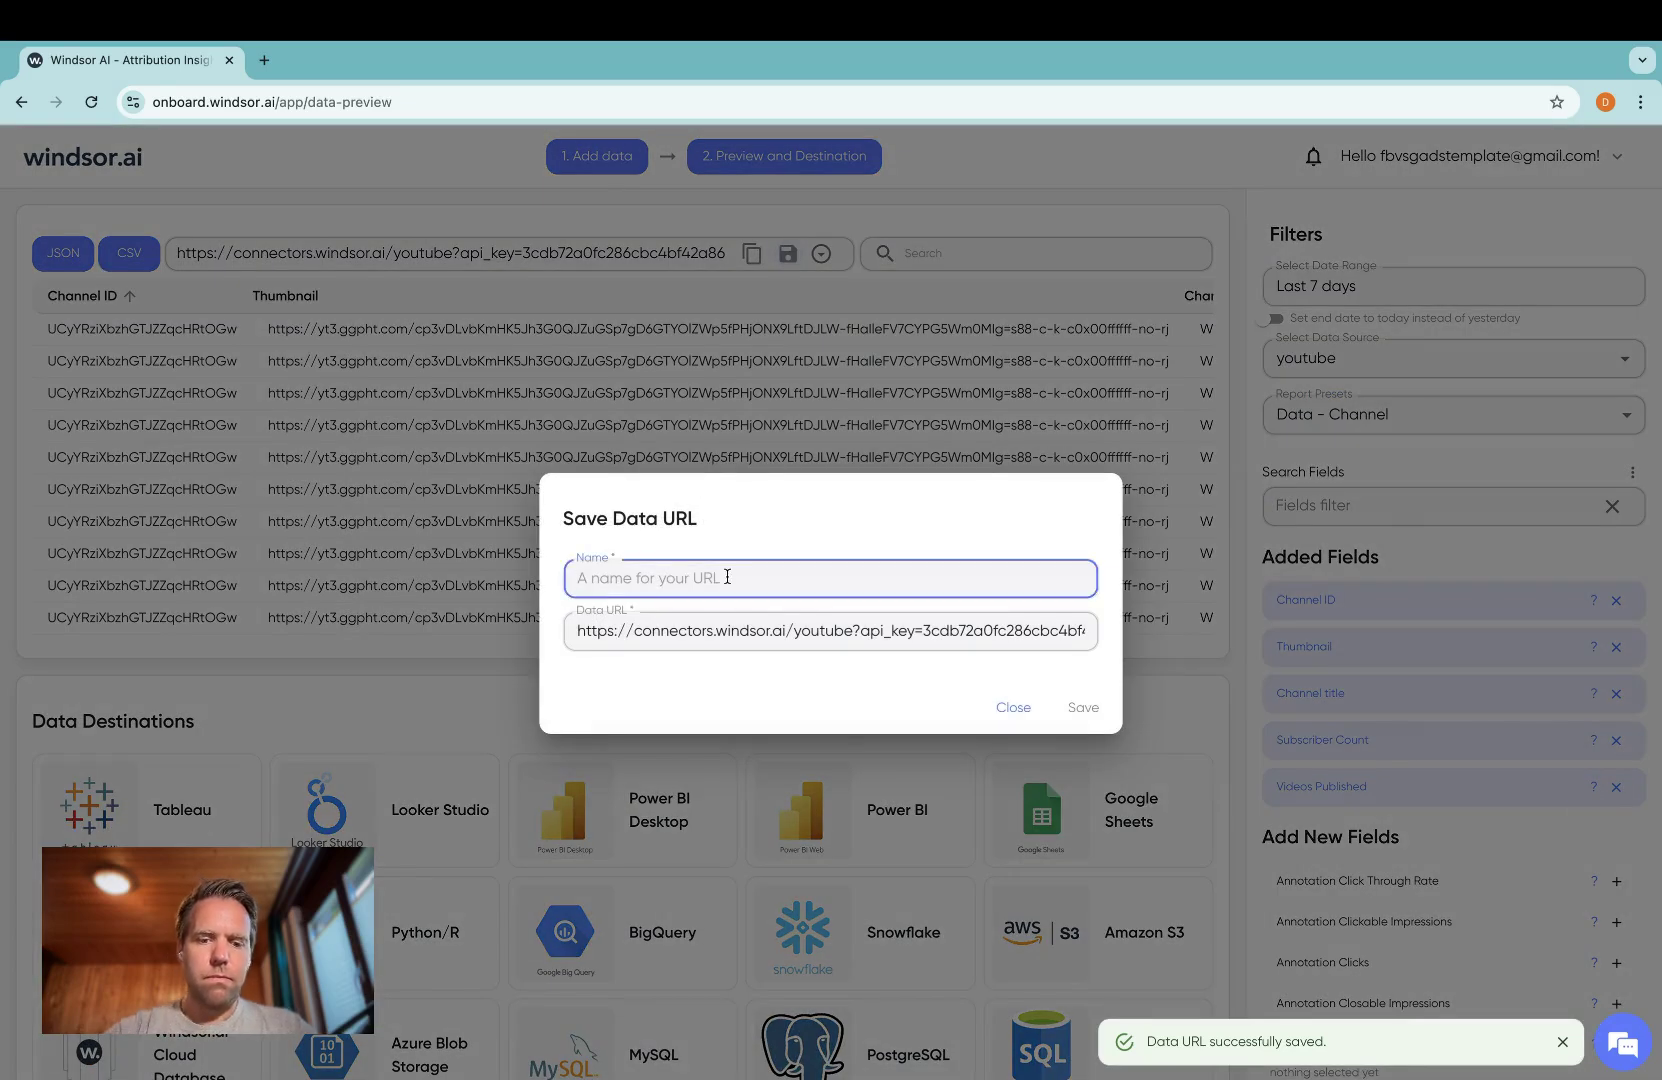
pyautogui.write('youtube_chan')
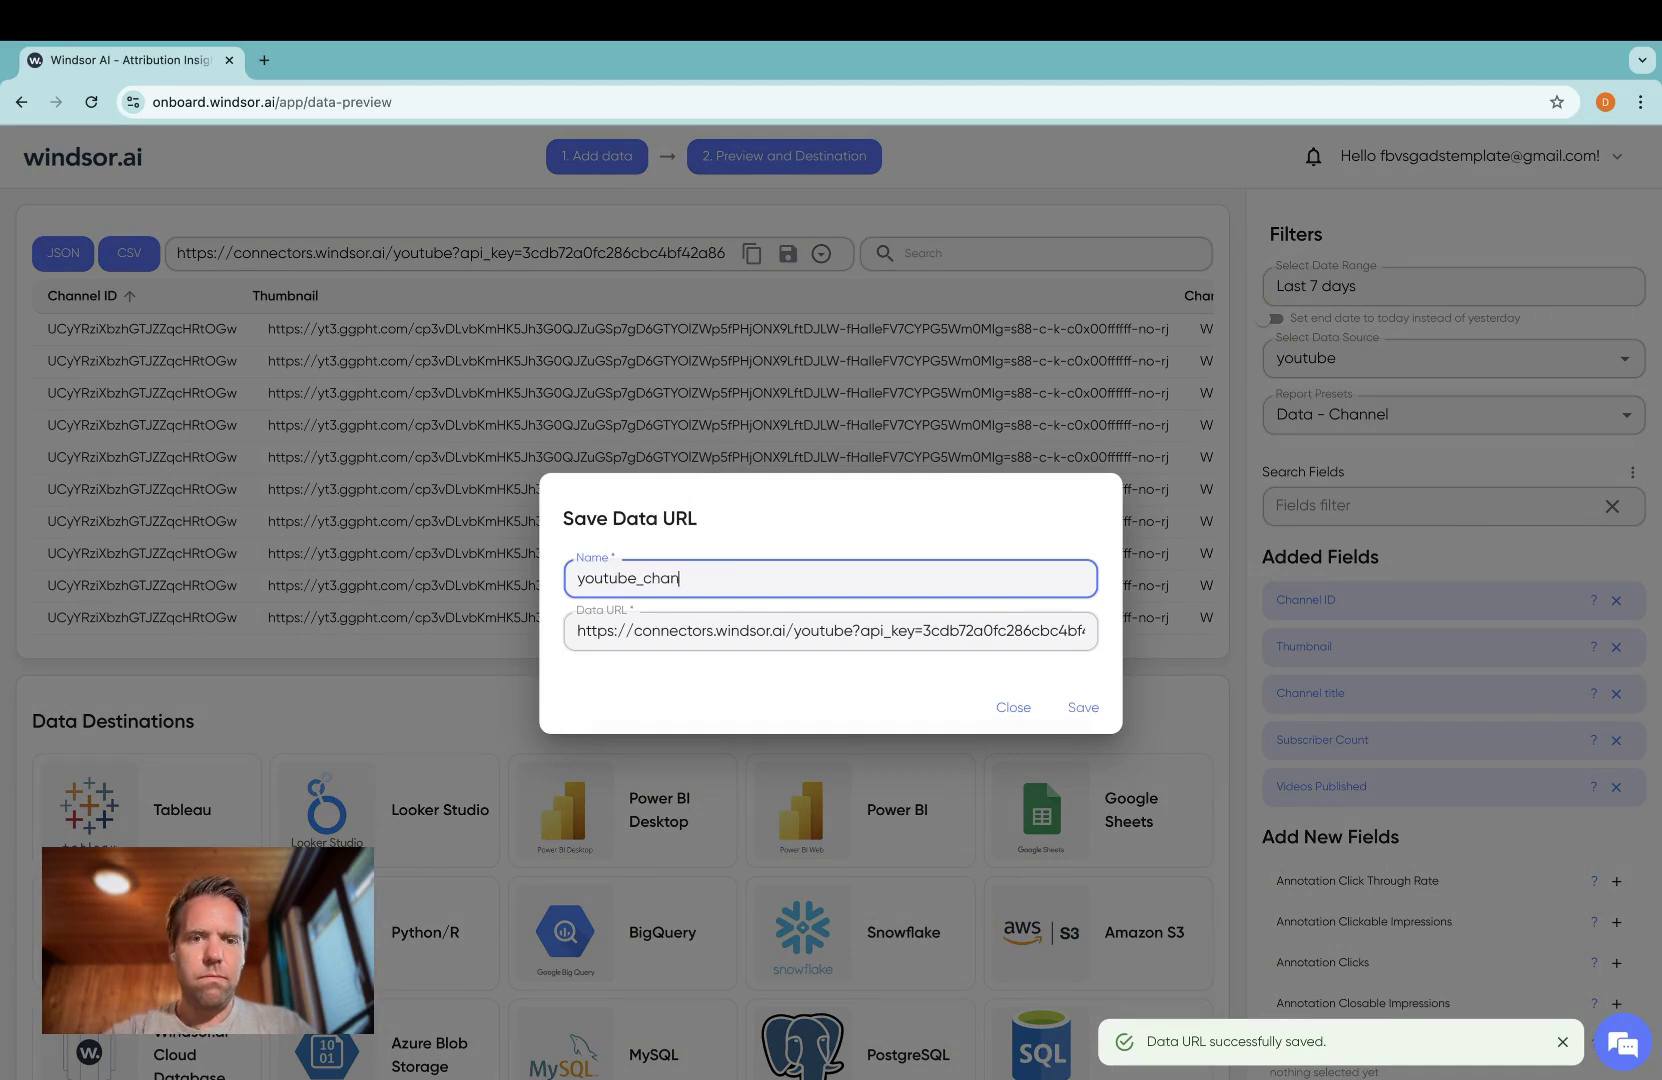
pyautogui.write('nel')
pyautogui.click(1084, 708)
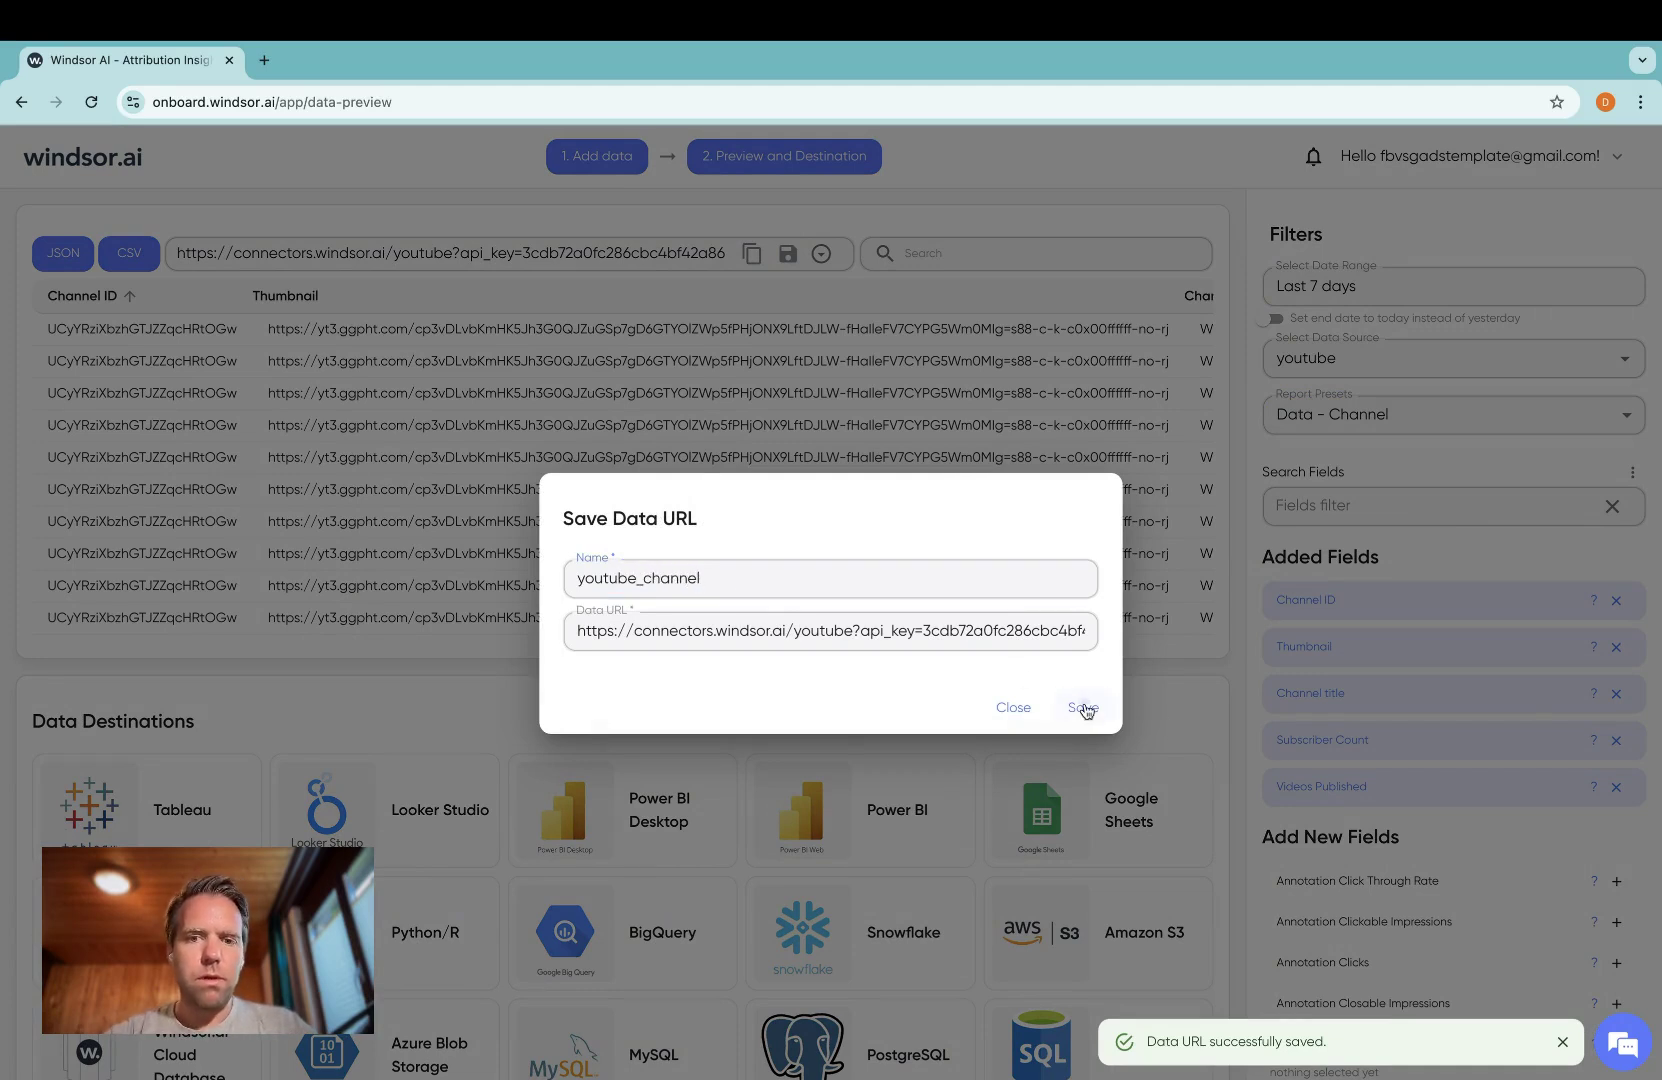